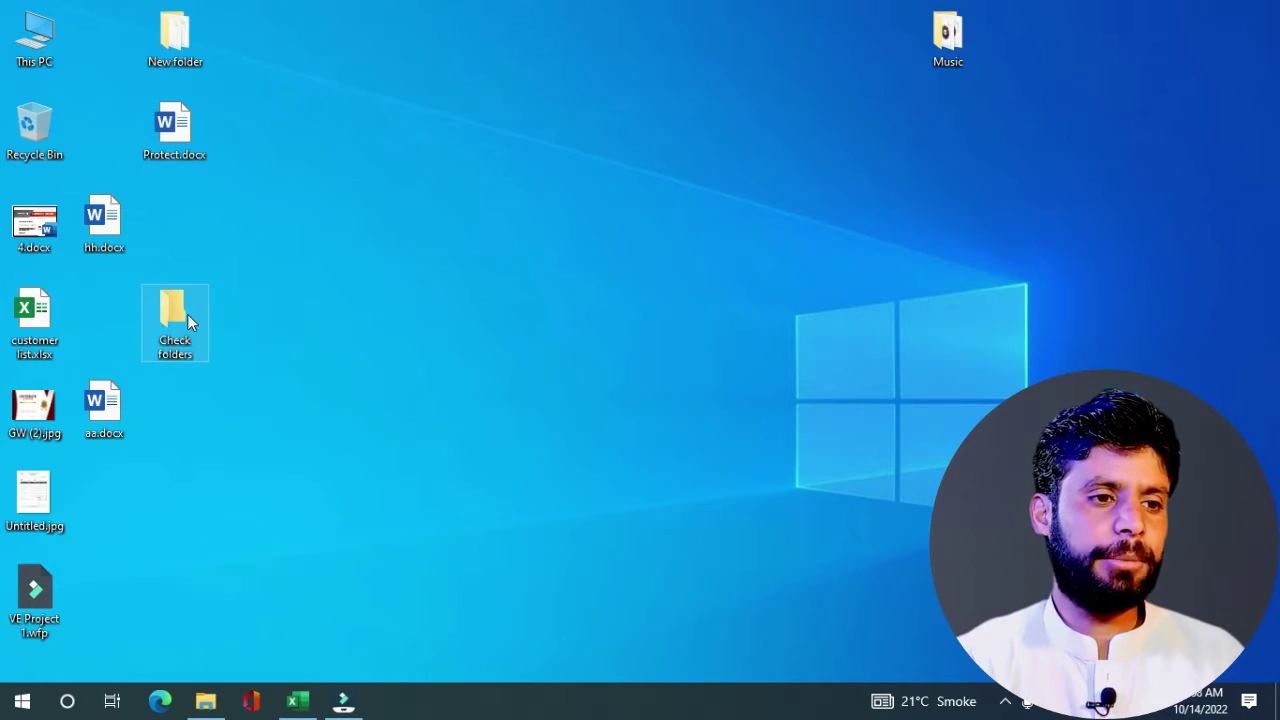
# - Open the Check folders desktop folder, confirm it is empty, then return to the ExportExcel (1) workbook
pyautogui.doubleClick(187, 314)
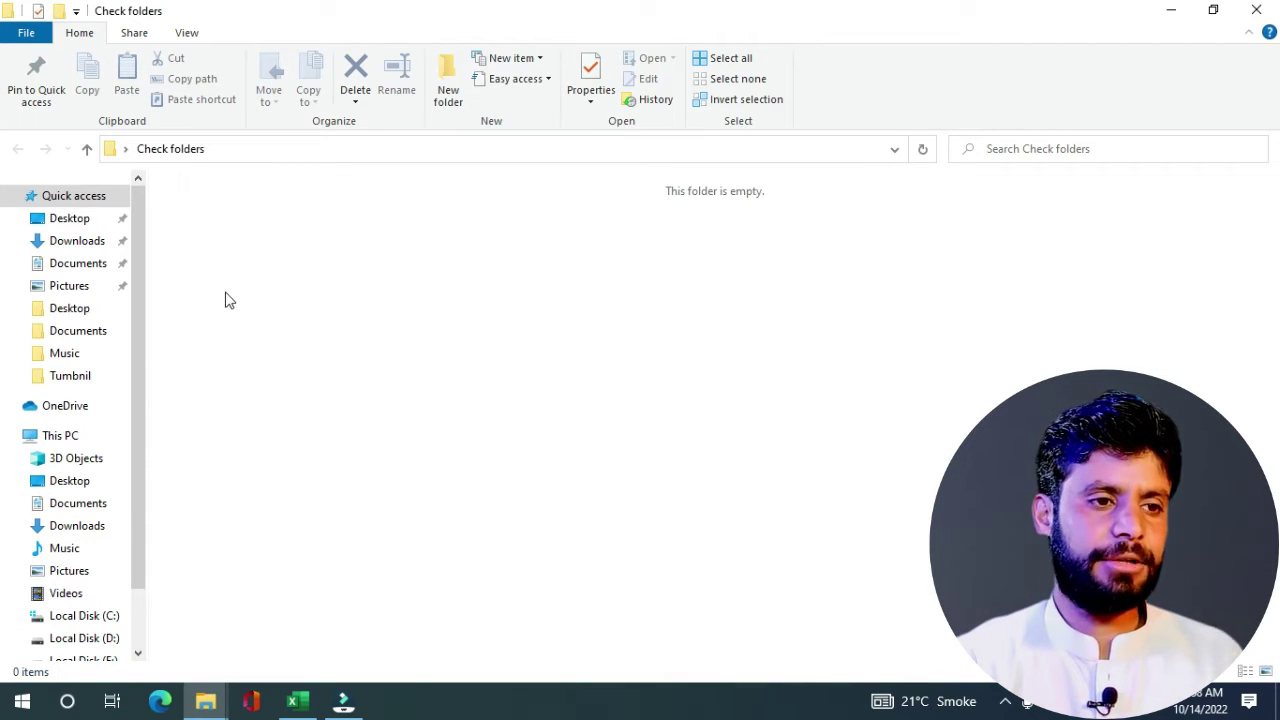
pyautogui.moveTo(296, 699)
pyautogui.click(315, 655)
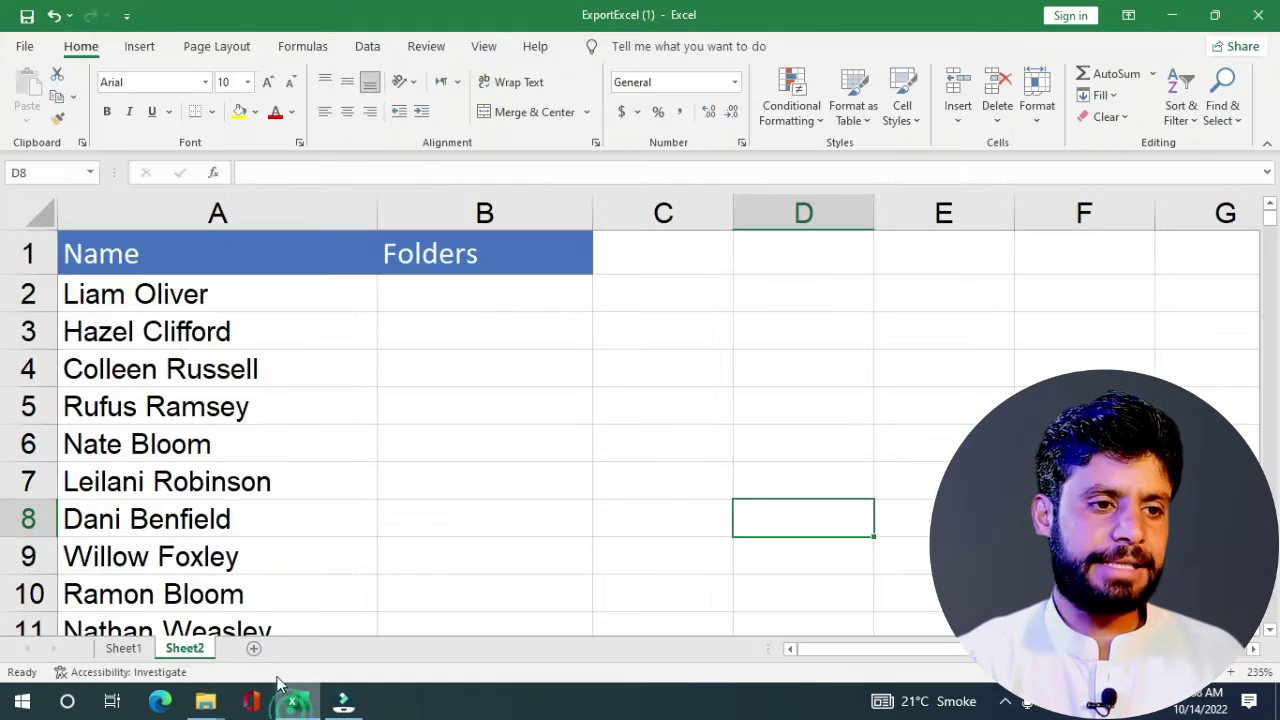
pyautogui.keyDown('ctrl'); pyautogui.scroll(-5, 102, 413); pyautogui.keyUp('ctrl')
pyautogui.scroll(-3, 100, 320)
pyautogui.scroll(-3, 100, 320)
pyautogui.scroll(-1, 106, 380)
pyautogui.scroll(3, 108, 383)
pyautogui.scroll(4, 108, 383)
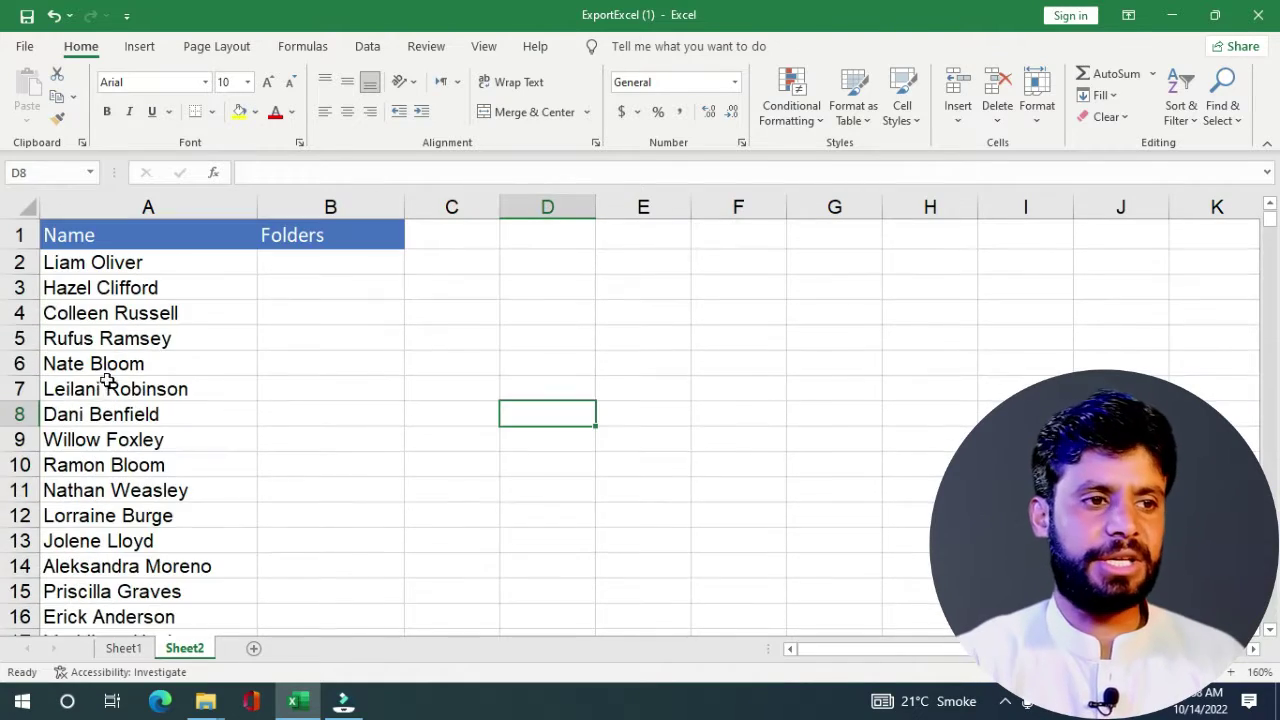
pyautogui.scroll(-1, 101, 389)
pyautogui.scroll(-6, 100, 375)
pyautogui.scroll(-9, 100, 375)
pyautogui.scroll(-5, 100, 379)
pyautogui.scroll(8, 100, 379)
pyautogui.scroll(13, 100, 379)
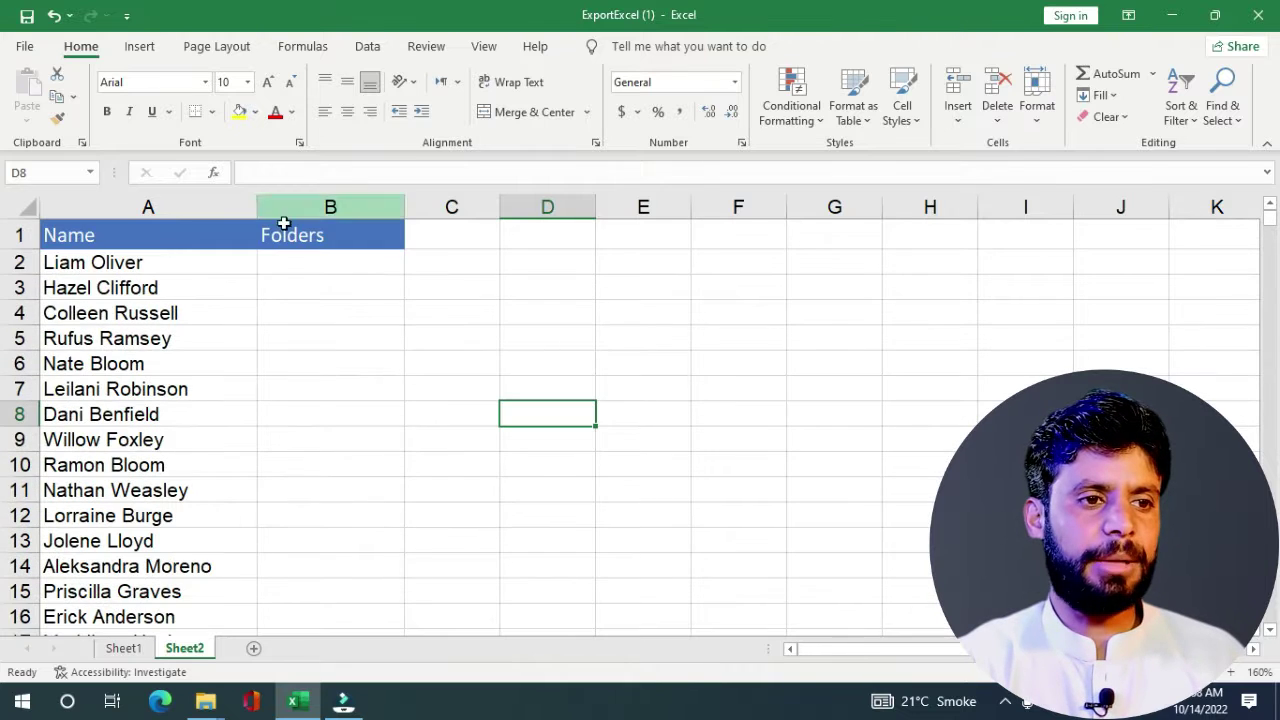
pyautogui.click(280, 262)
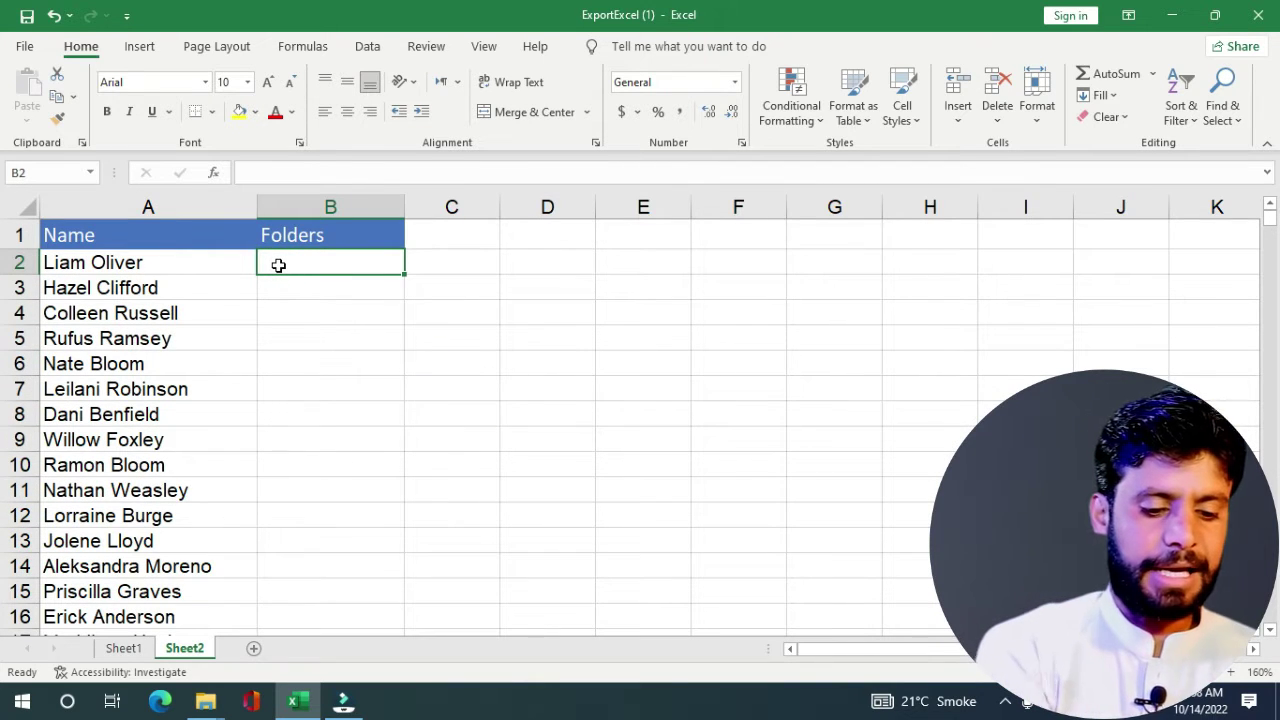
pyautogui.write('MD')
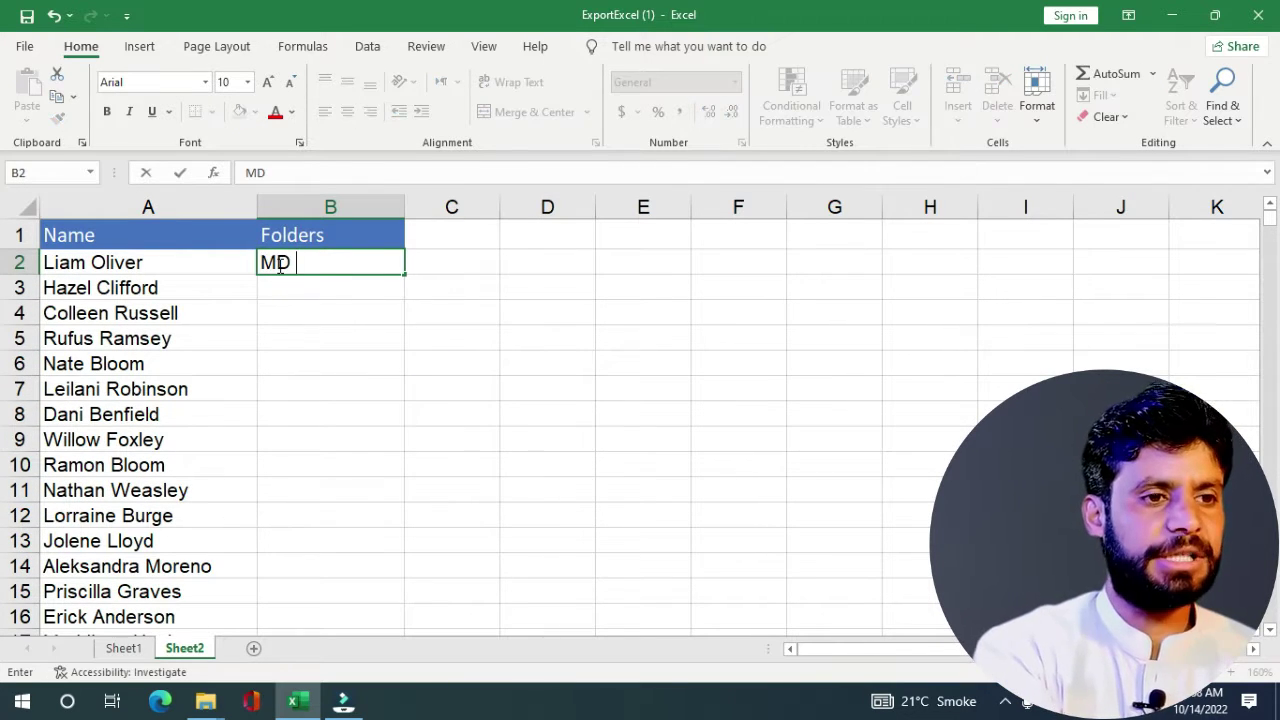
pyautogui.write(' "')
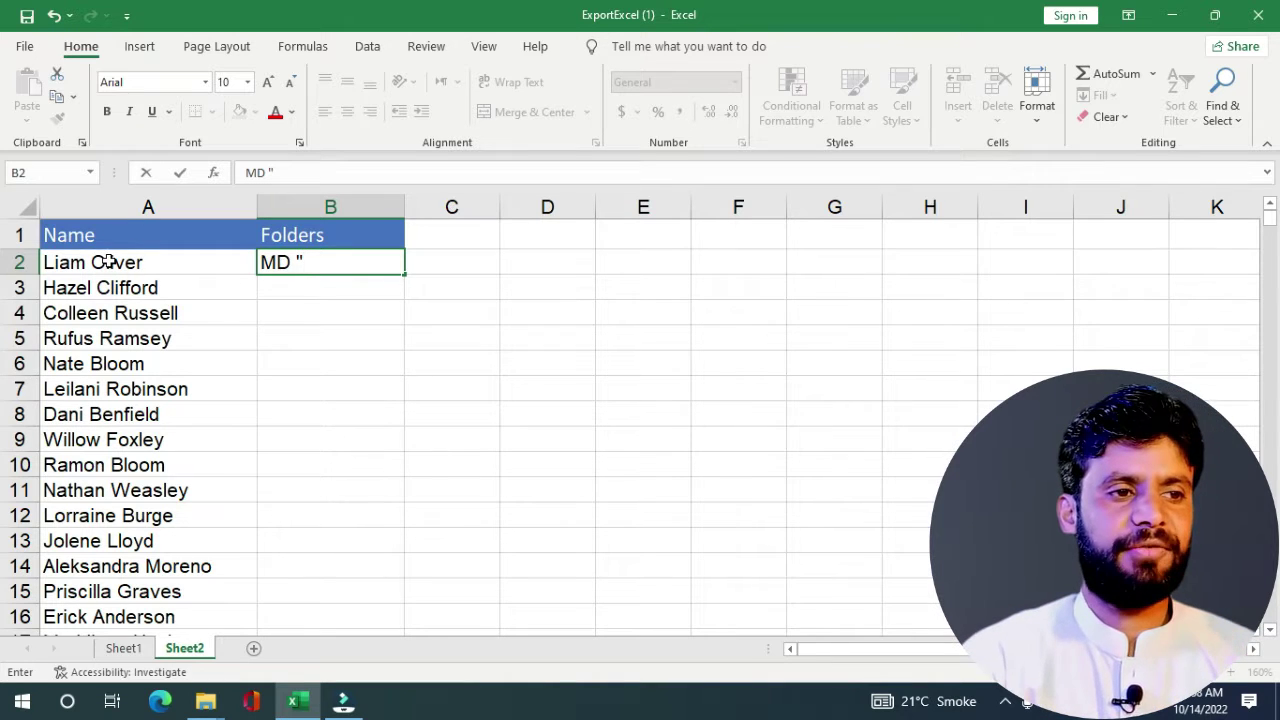
pyautogui.write('Li')
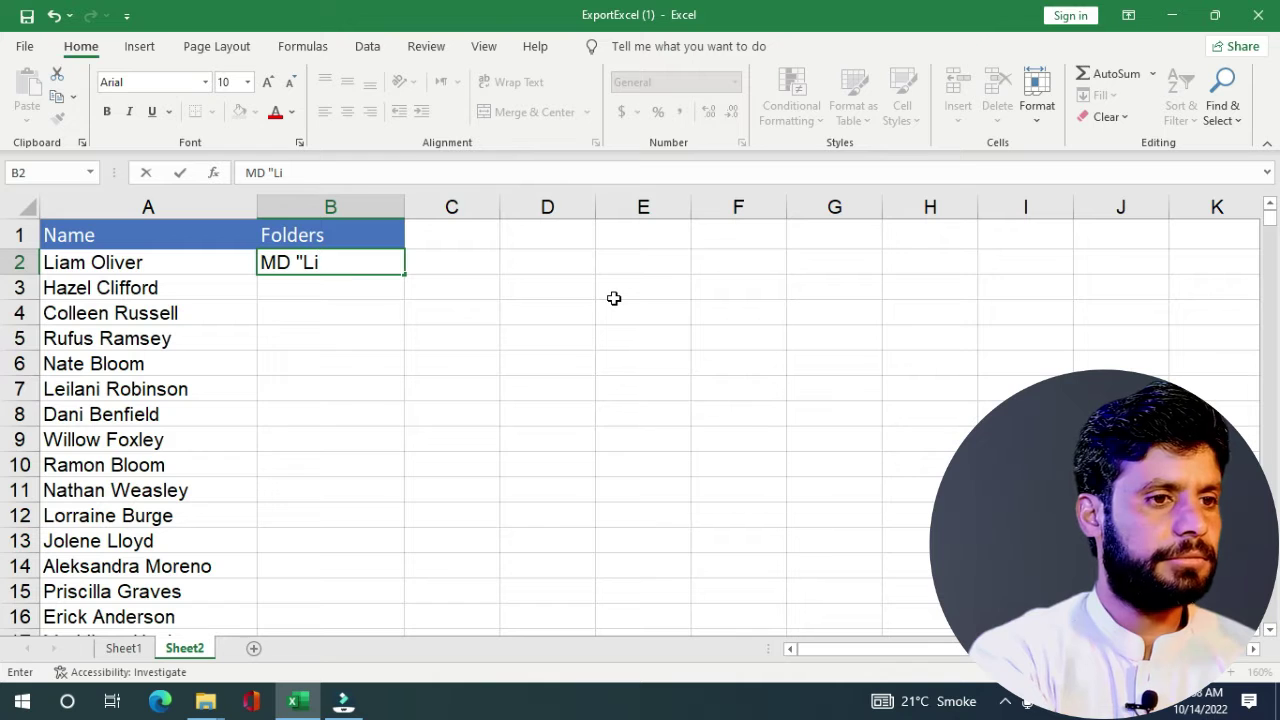
pyautogui.write('am O')
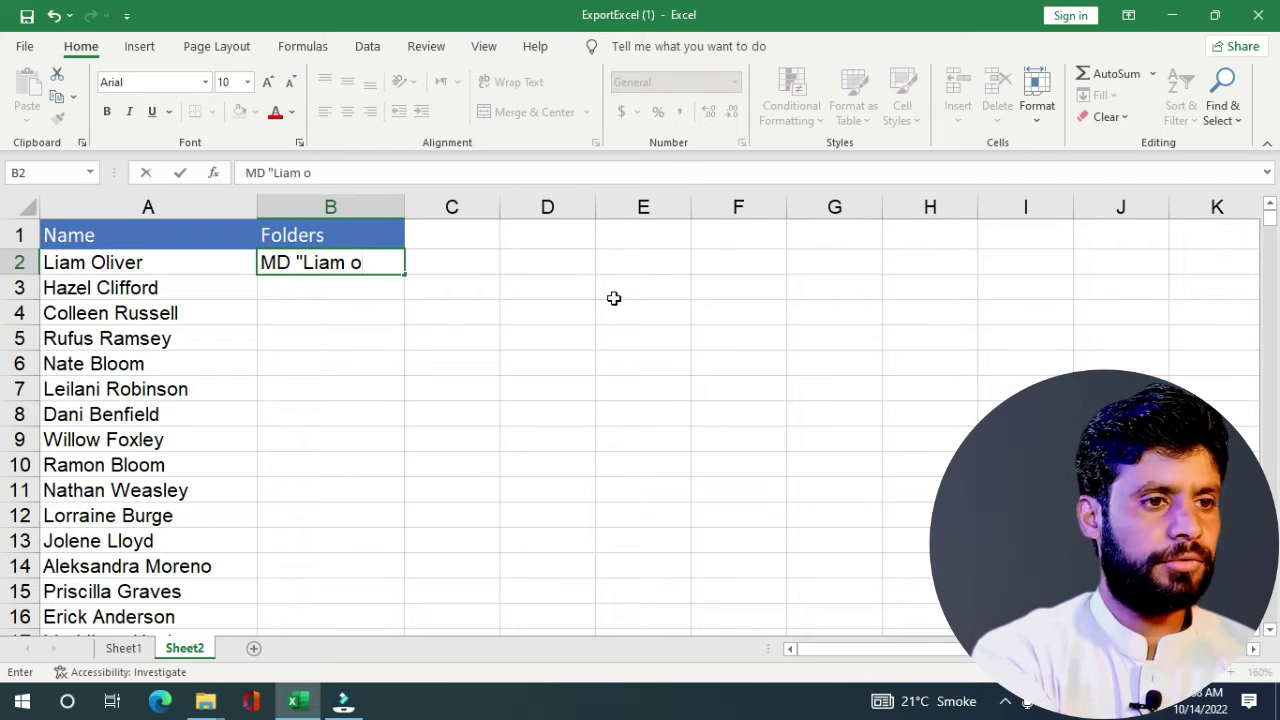
pyautogui.write('liver')
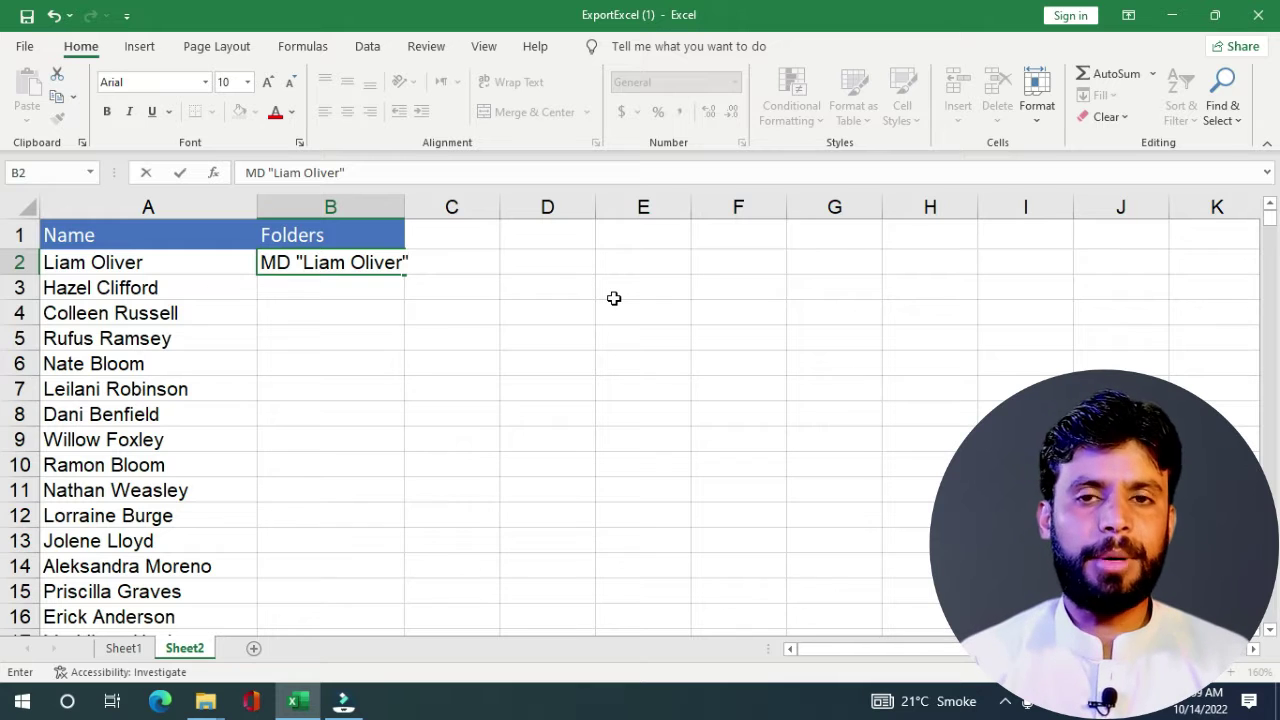
pyautogui.press('Return')
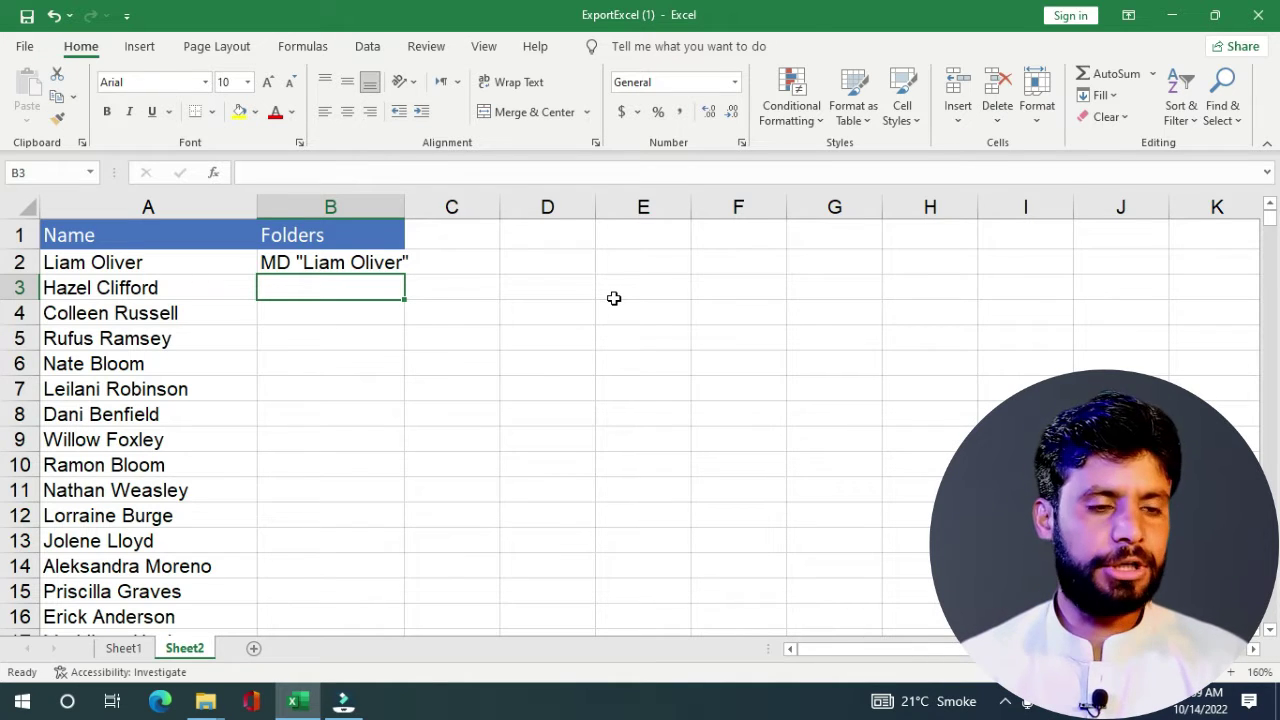
# - Flash Fill MD commands for every name, then copy all commands from B2 to B2000
pyautogui.hotkey('ctrl', 'e')
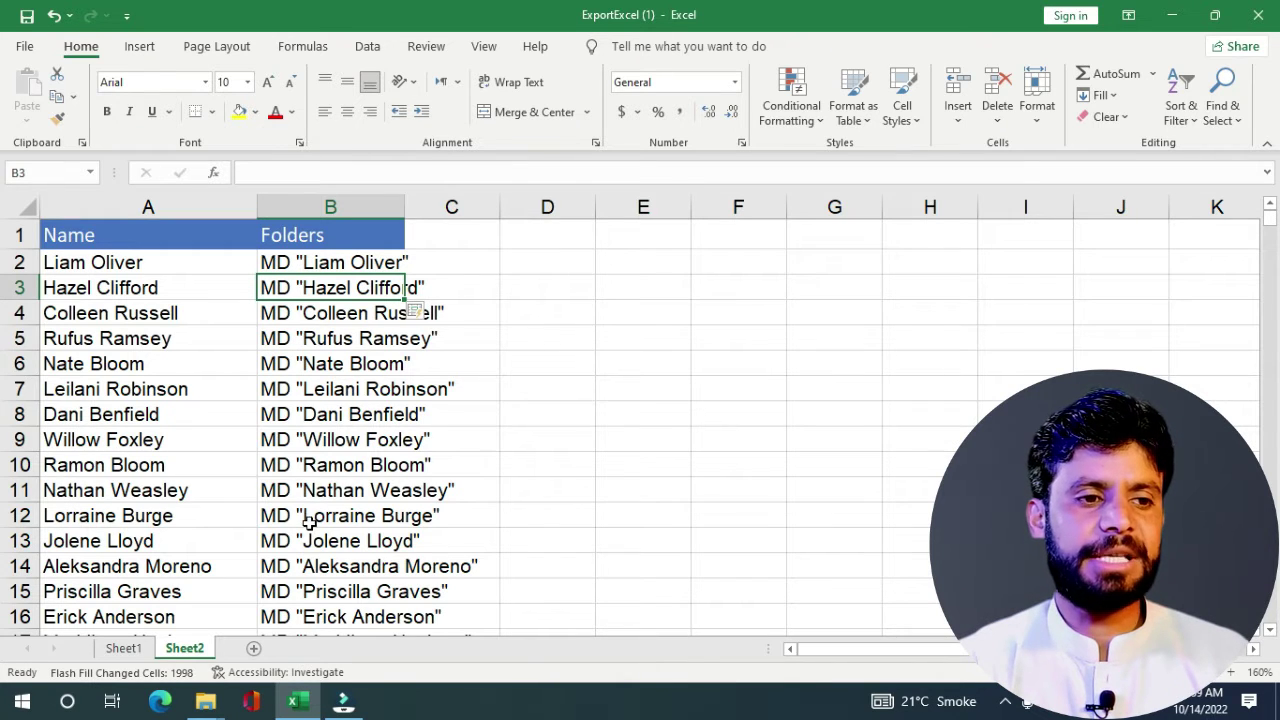
pyautogui.click(308, 260)
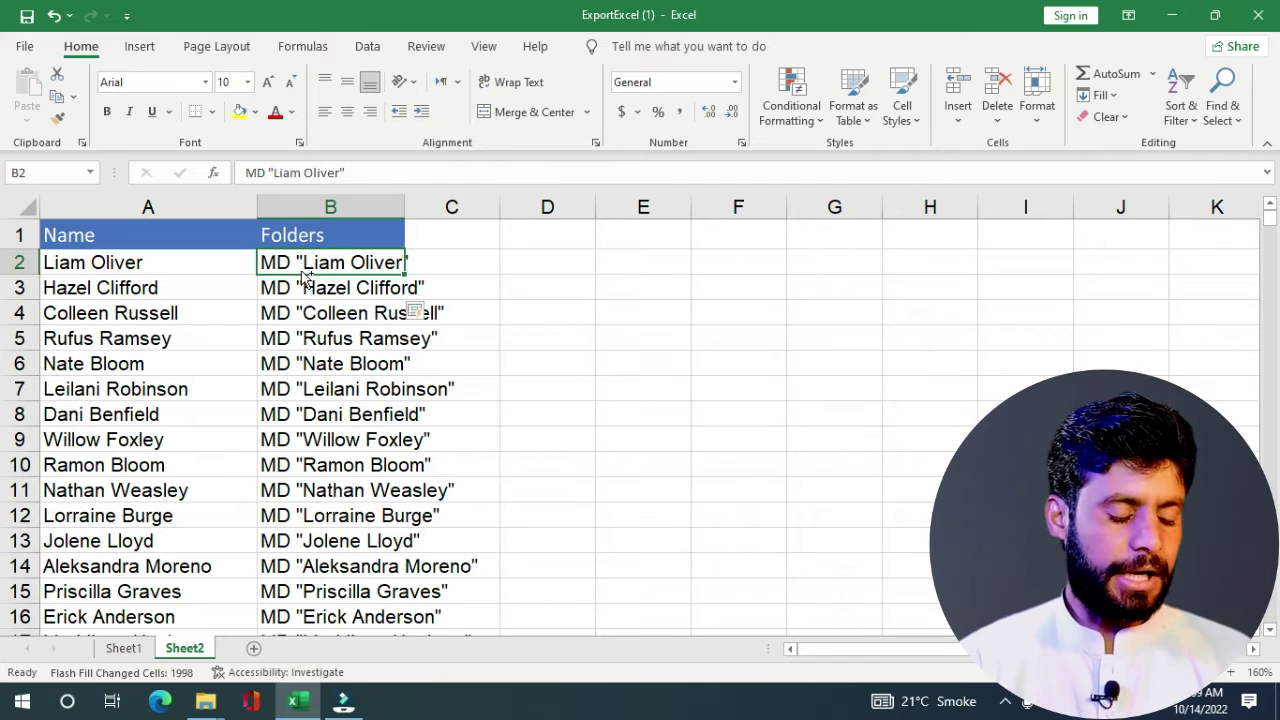
pyautogui.hotkey('ctrl', 'shift', 'Down')
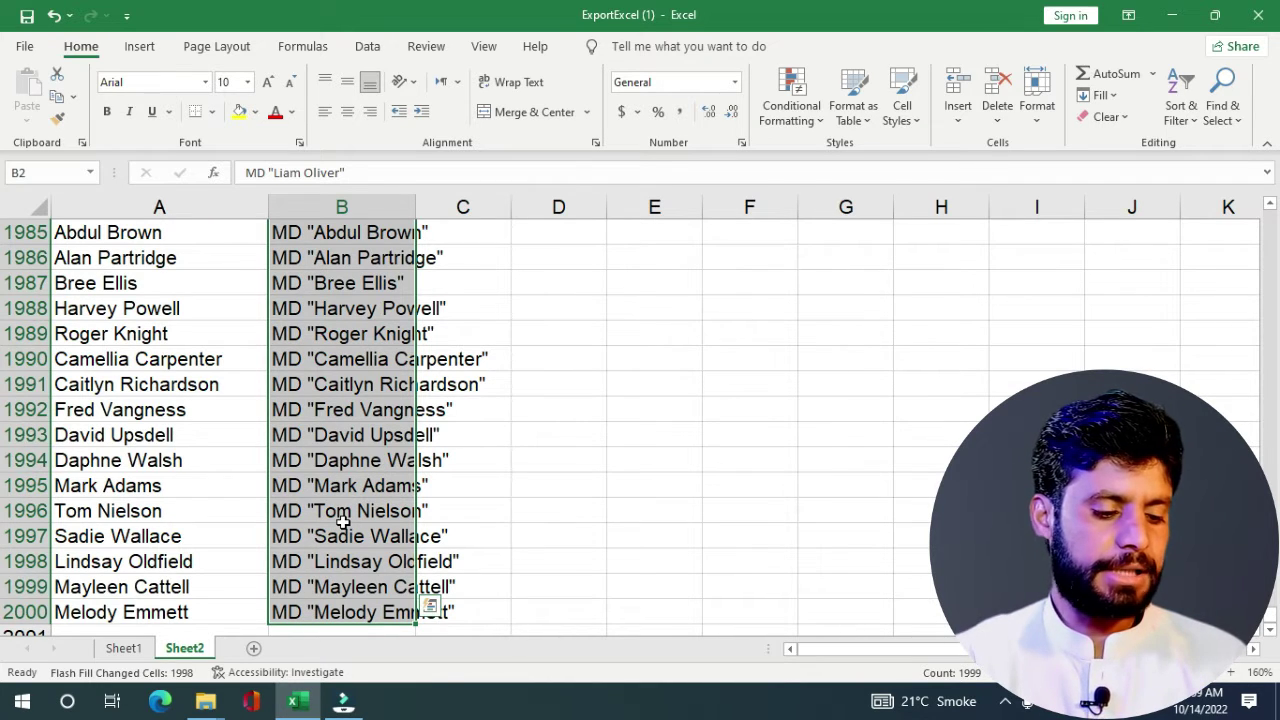
pyautogui.hotkey('ctrl', 'c')
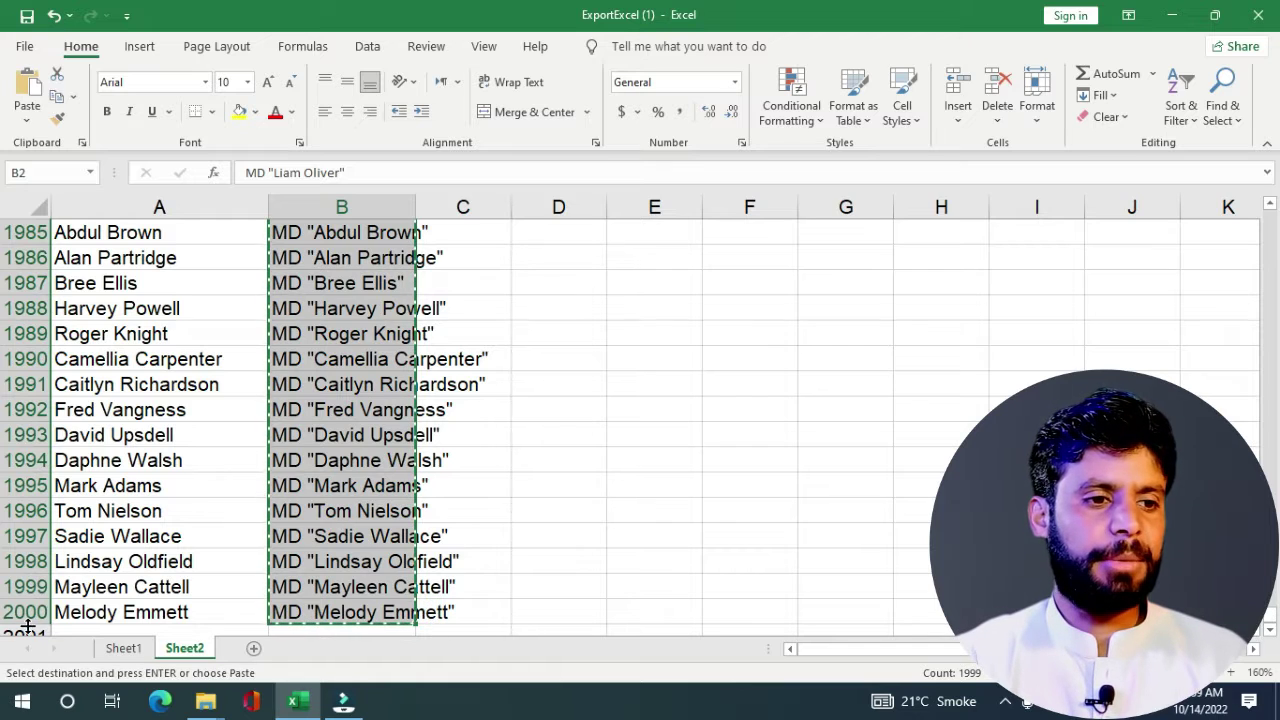
pyautogui.click(22, 704)
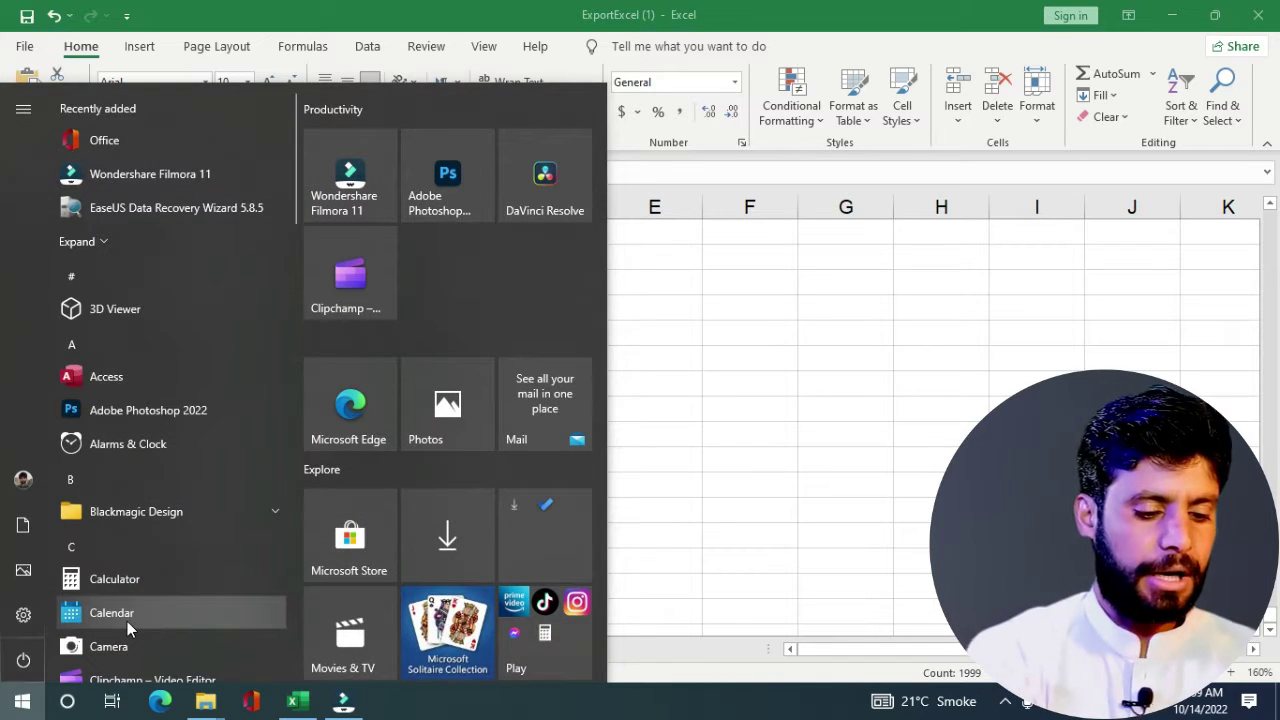
# - Launch Notepad and paste all the copied MD commands into a new document
pyautogui.write('note')
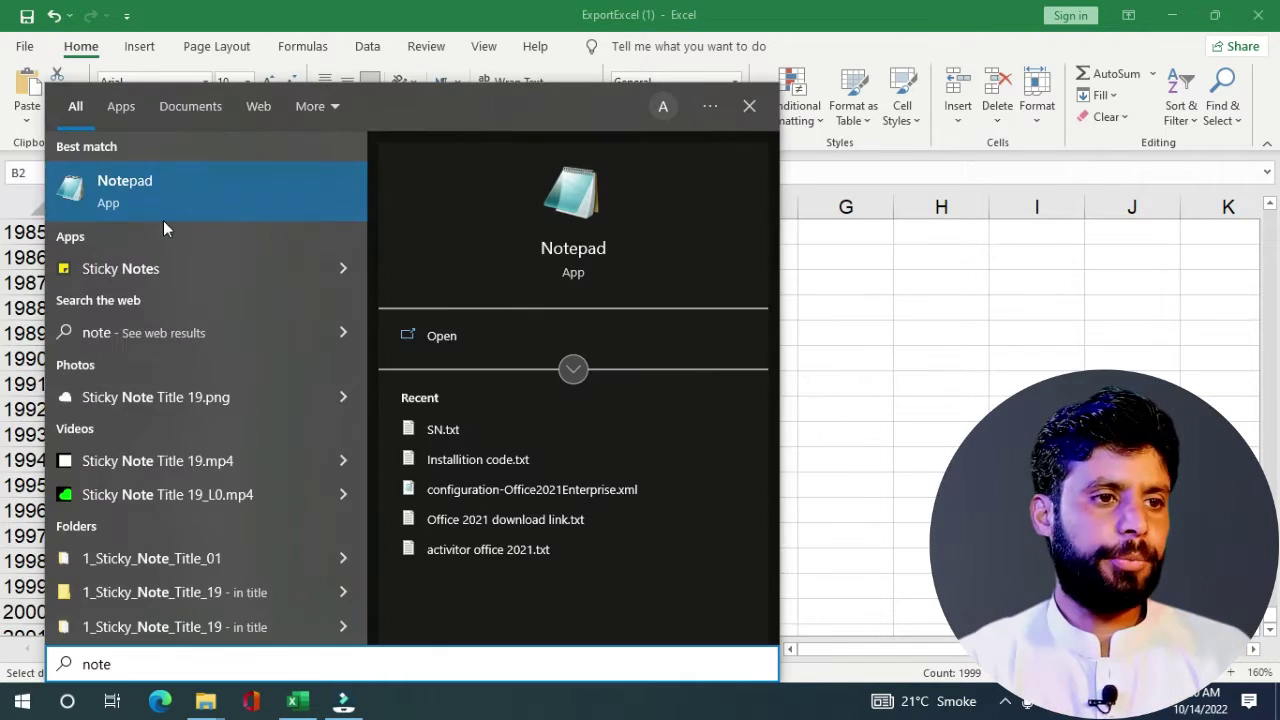
pyautogui.click(160, 197)
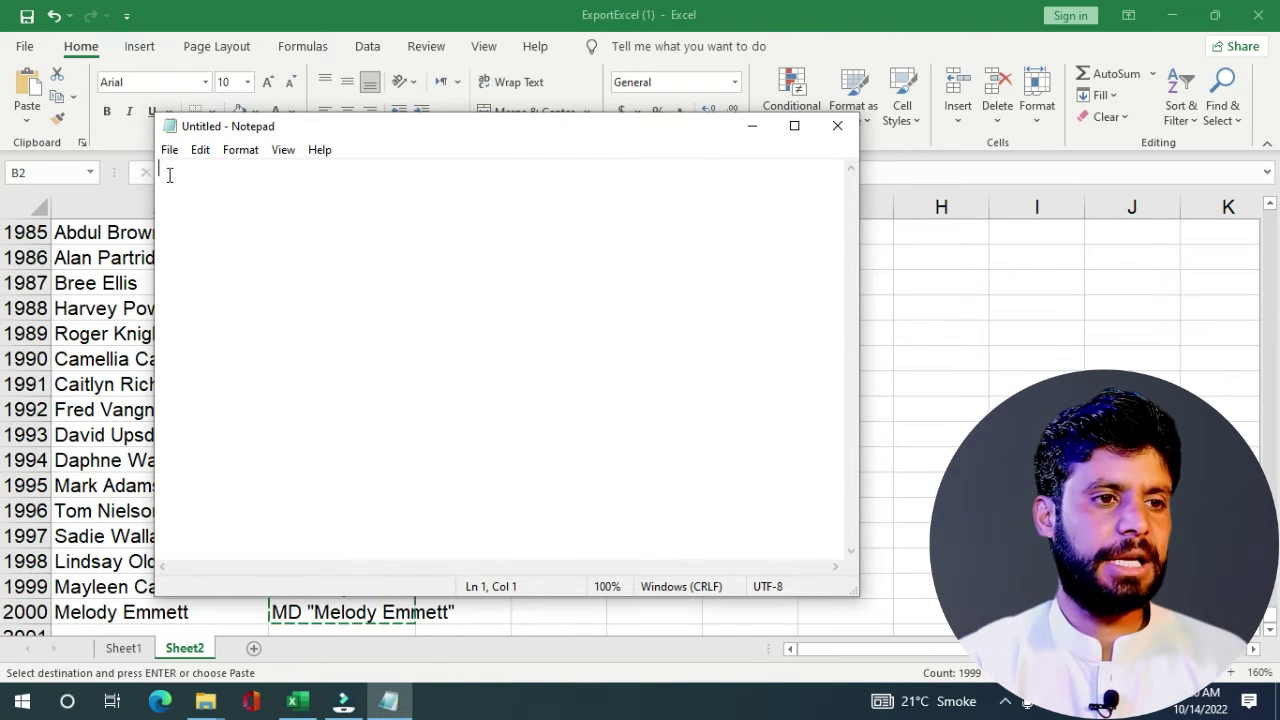
pyautogui.click(197, 151)
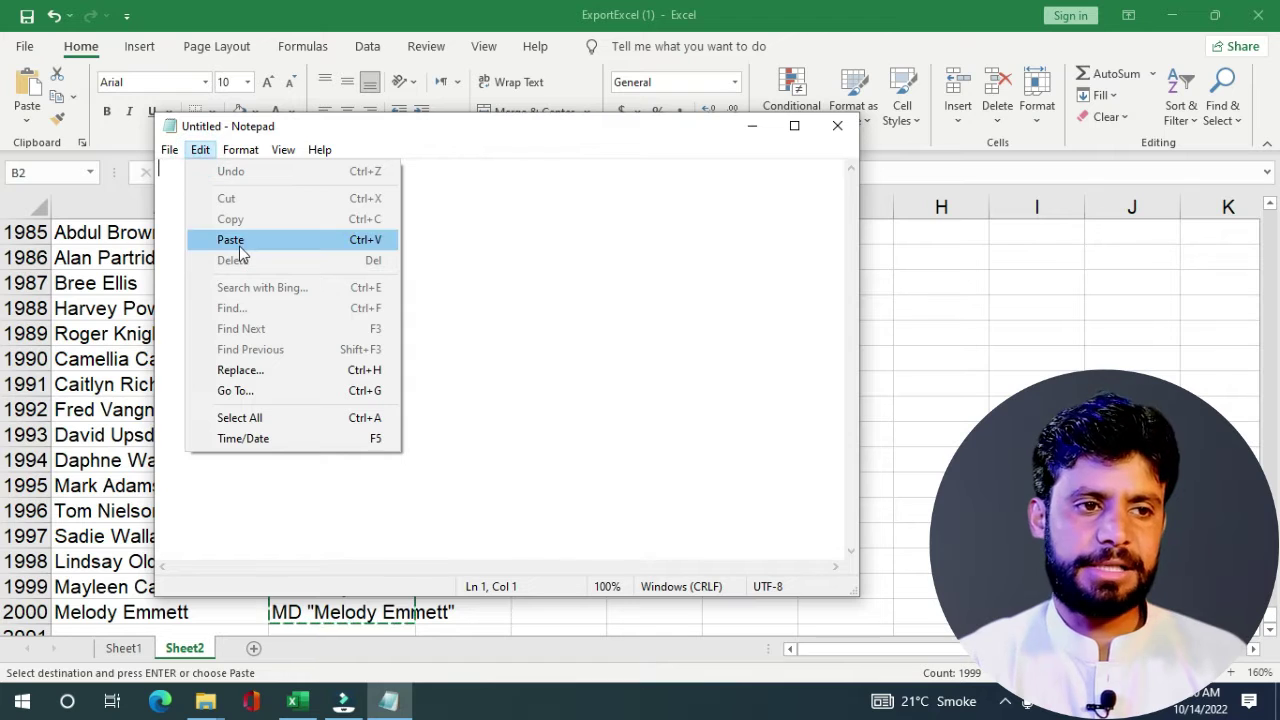
pyautogui.click(737, 278)
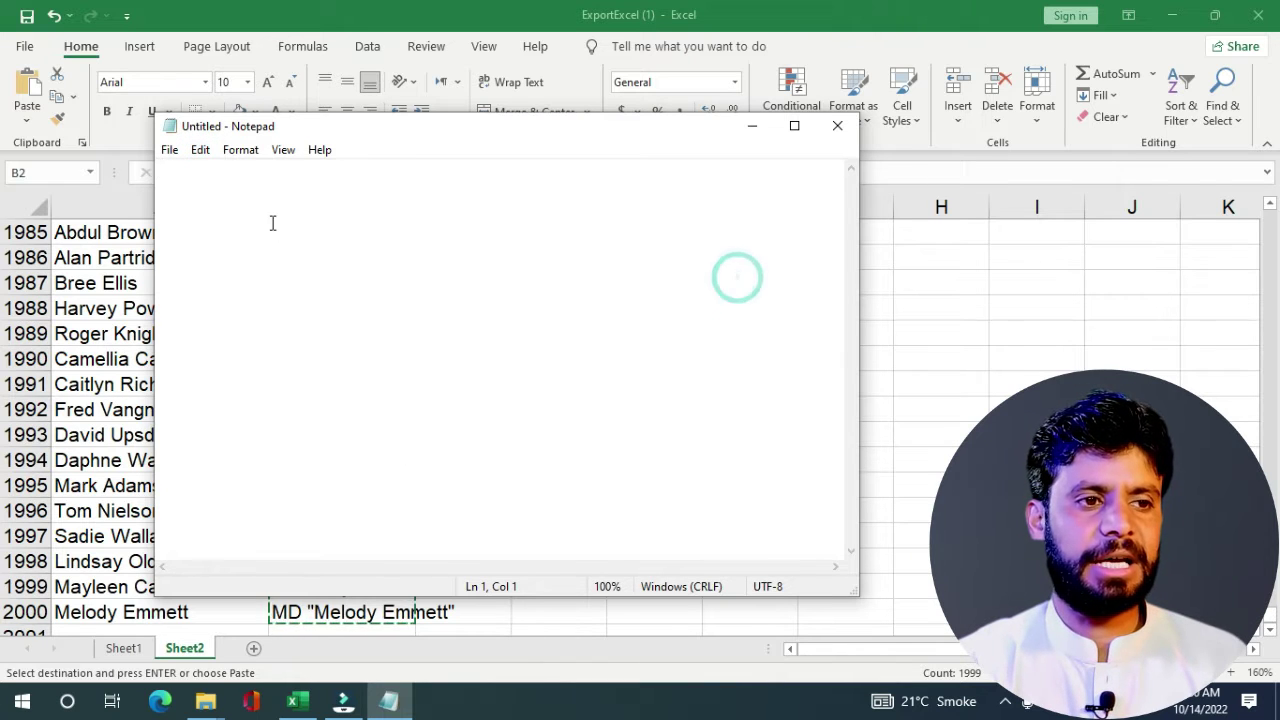
pyautogui.rightClick(271, 222)
pyautogui.click(320, 310)
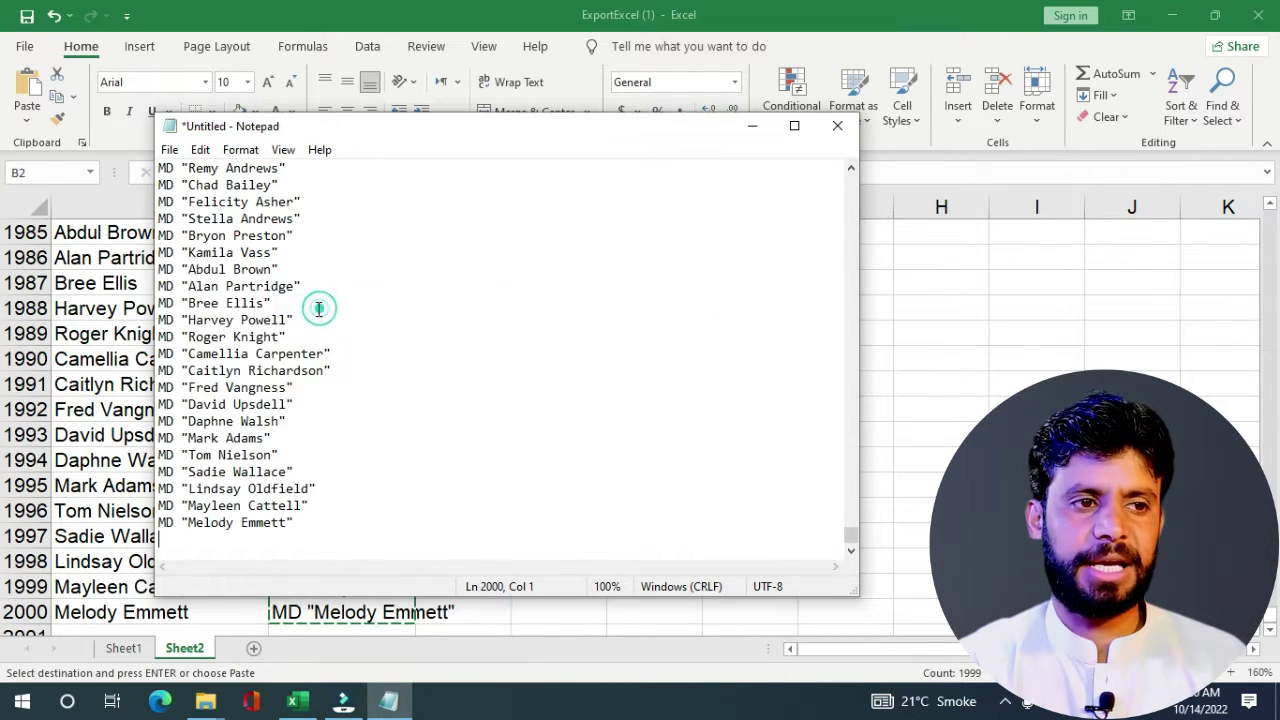
pyautogui.scroll(3, 237, 280)
pyautogui.scroll(10, 238, 284)
pyautogui.scroll(2, 240, 288)
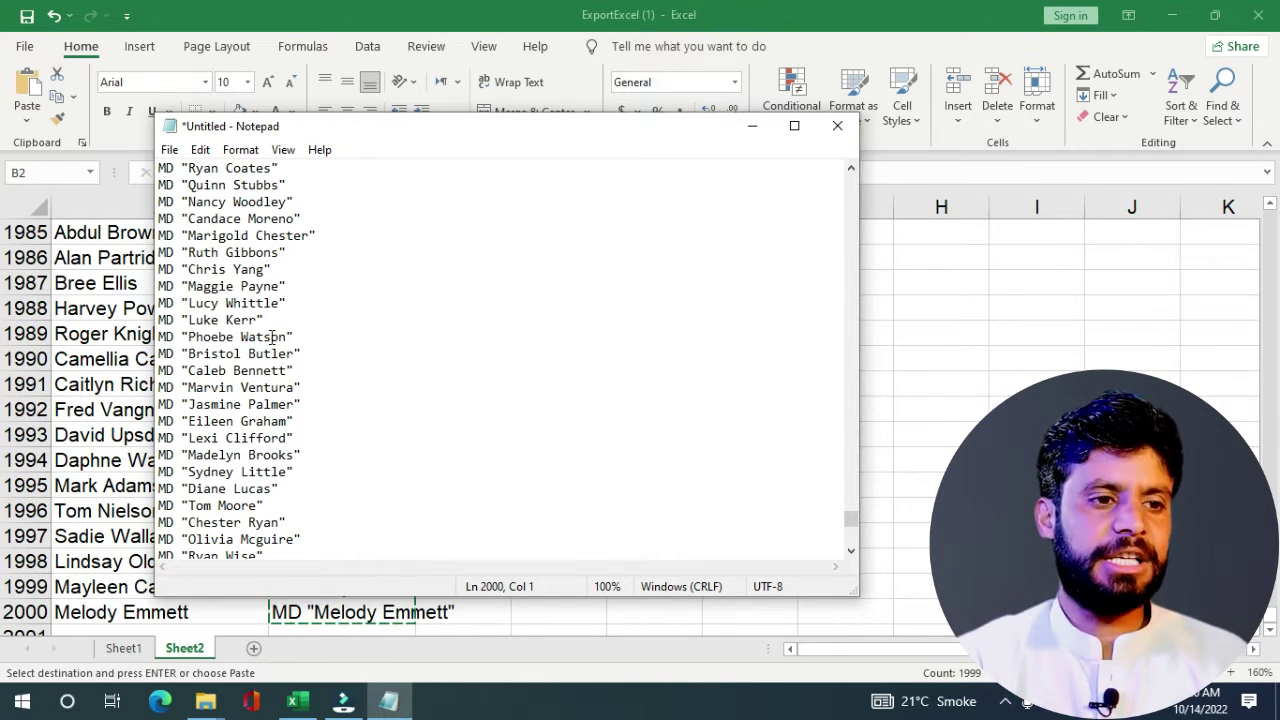
# - Save the Notepad command list as Folder.bat in the Check folders folder
pyautogui.click(168, 151)
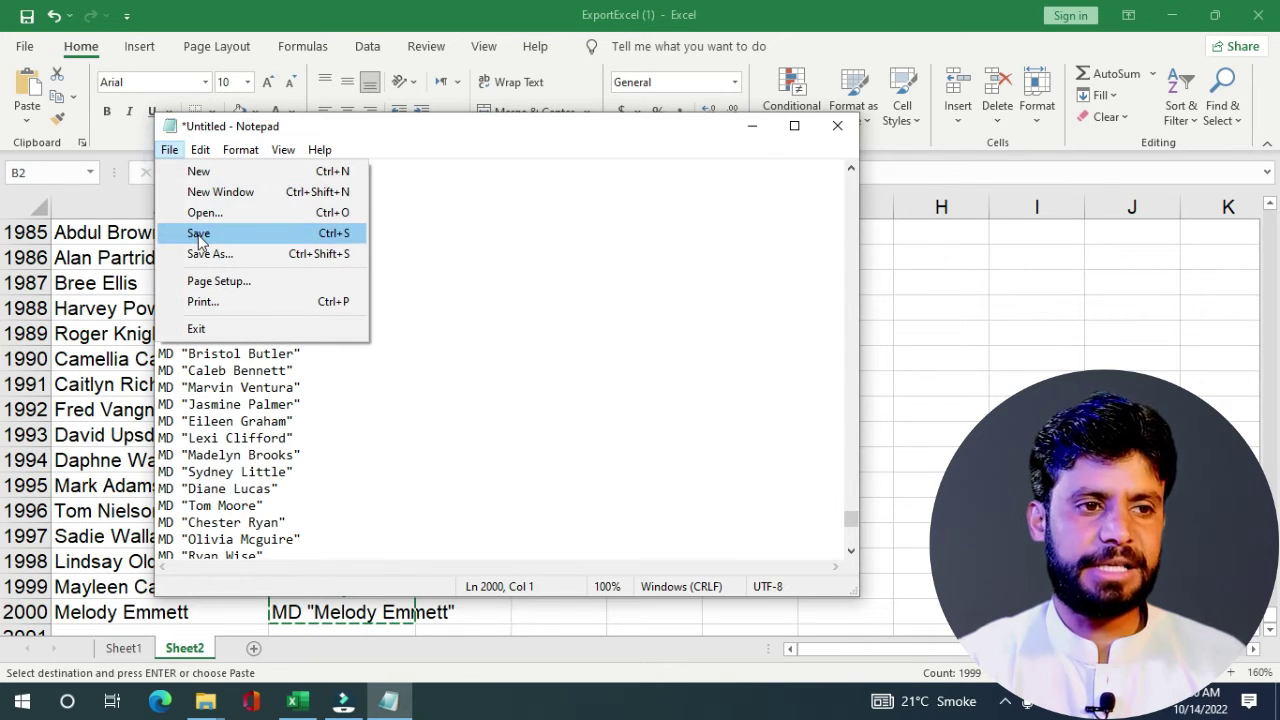
pyautogui.click(199, 235)
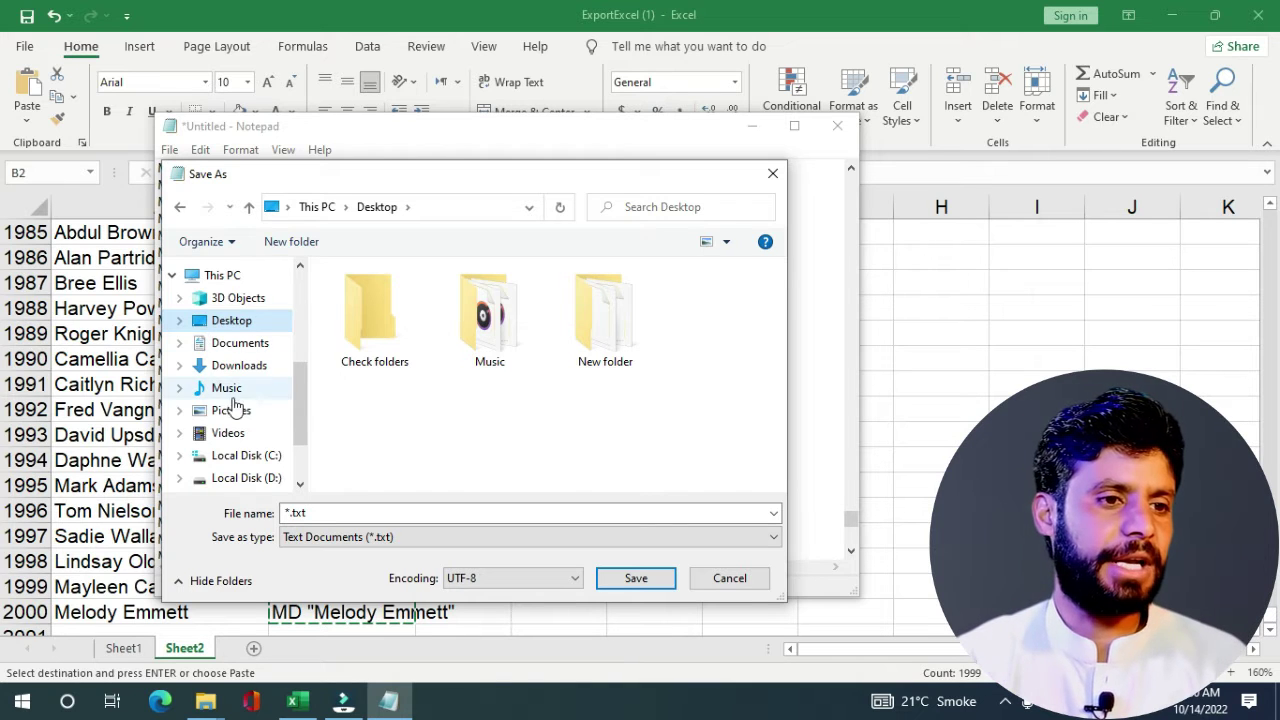
pyautogui.doubleClick(366, 313)
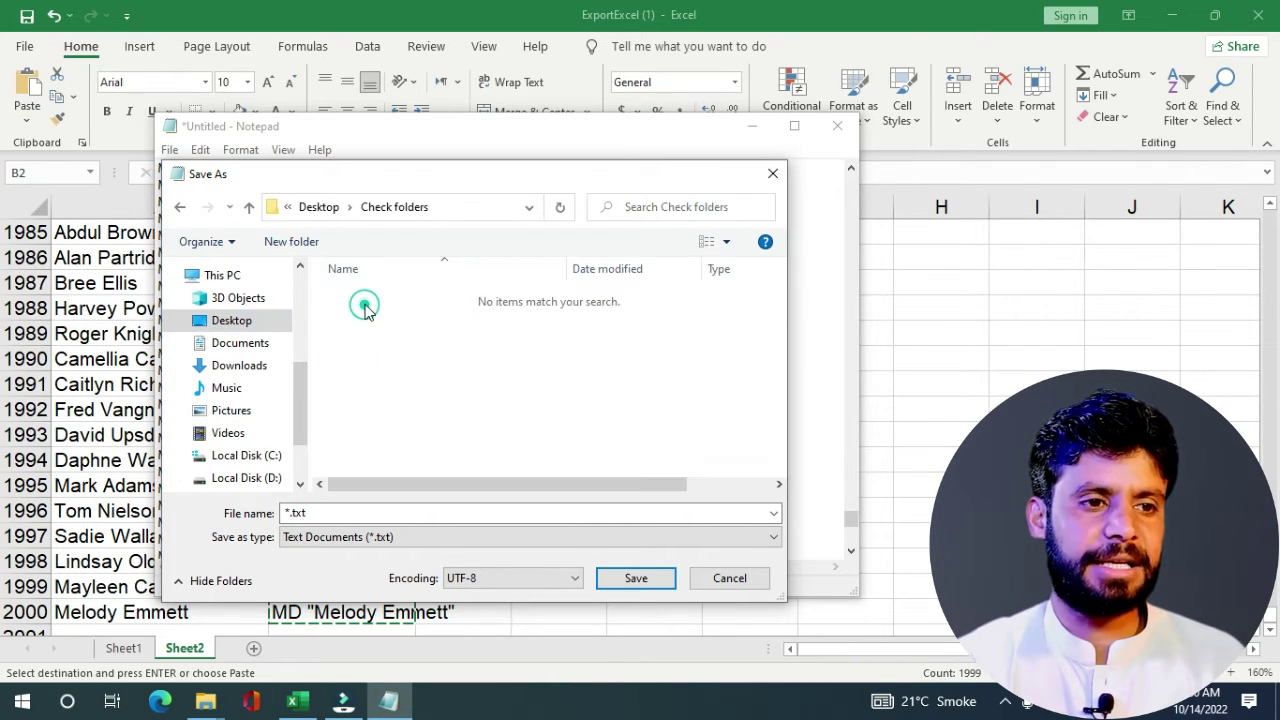
pyautogui.doubleClick(313, 513)
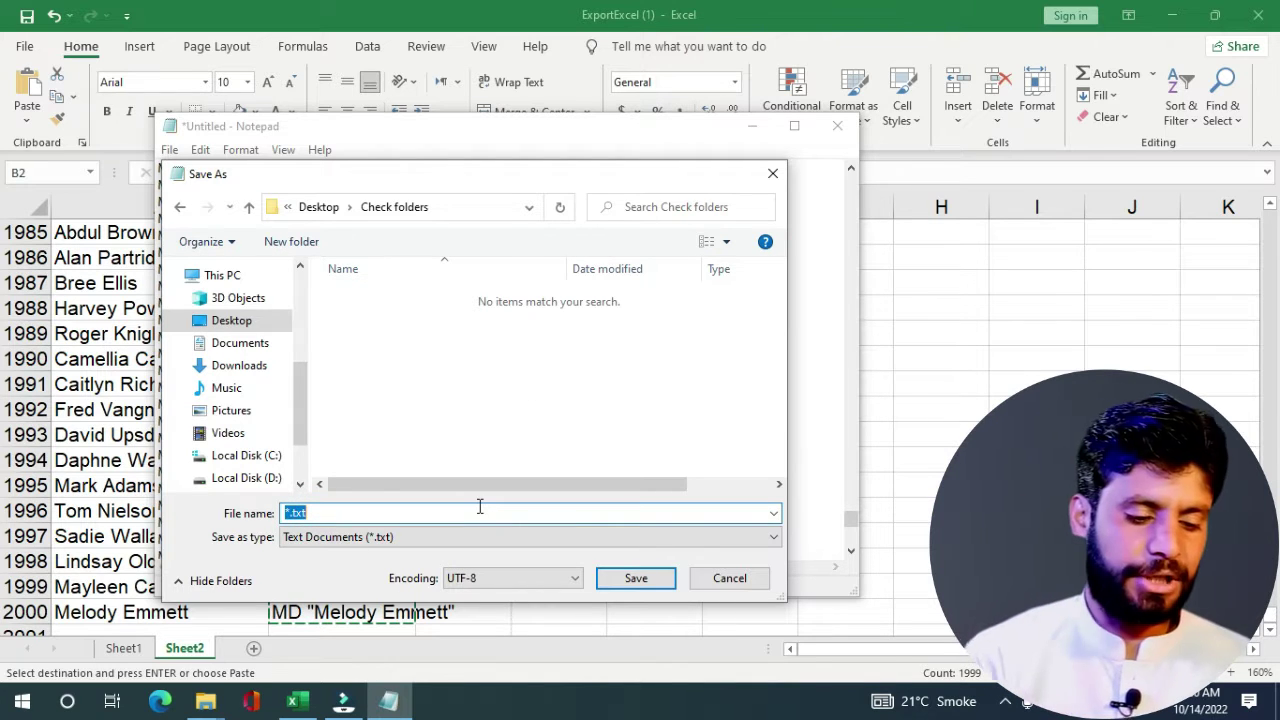
pyautogui.write('H')
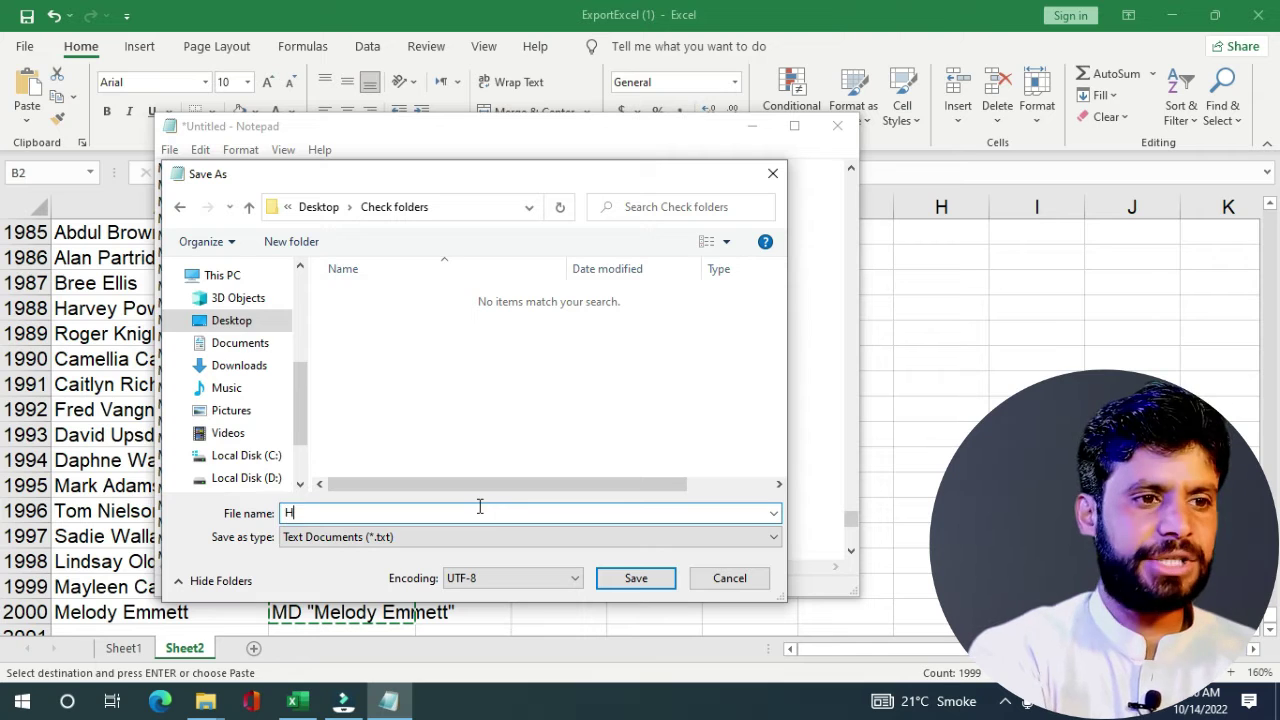
pyautogui.press('BackSpace')
pyautogui.write('Folder')
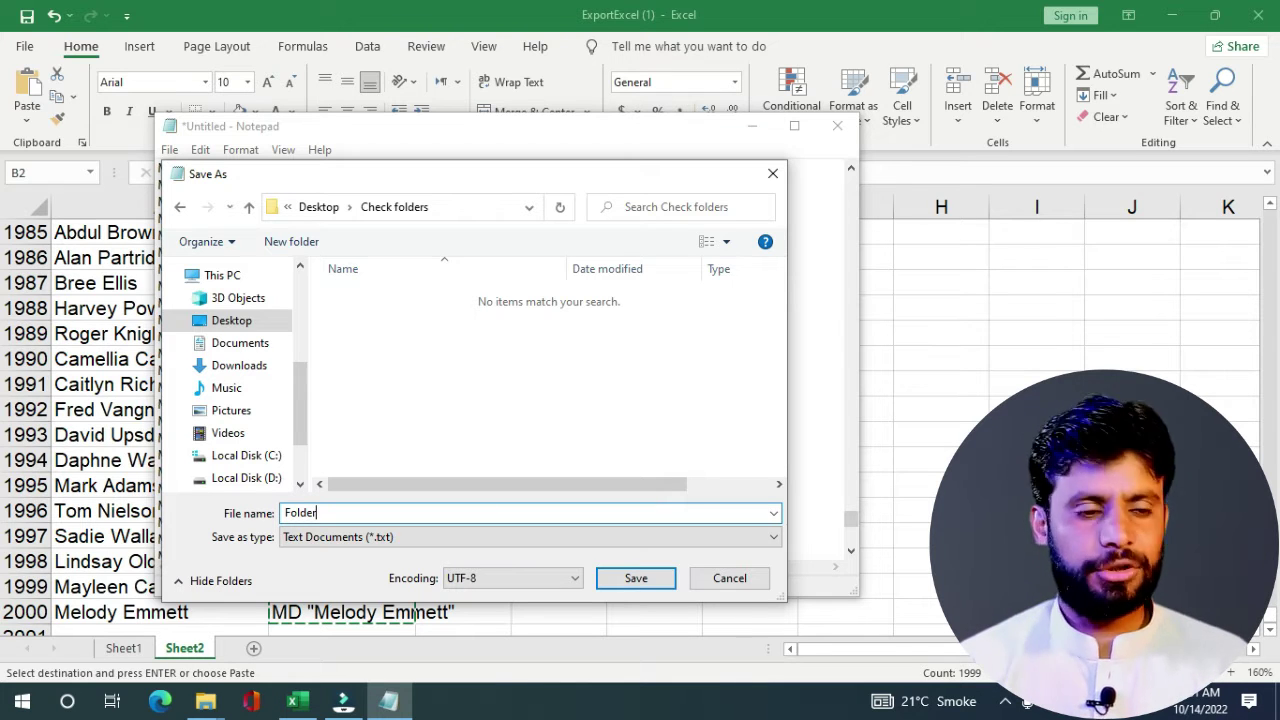
pyautogui.write('.bat')
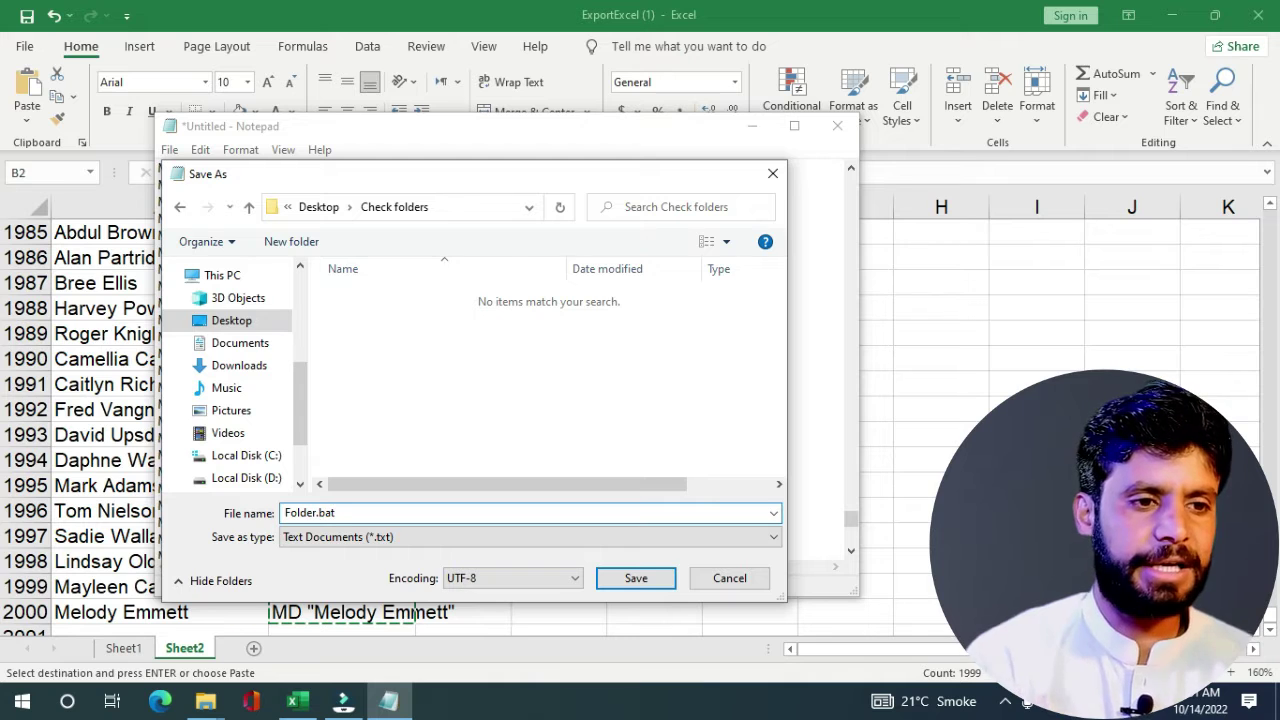
pyautogui.click(640, 581)
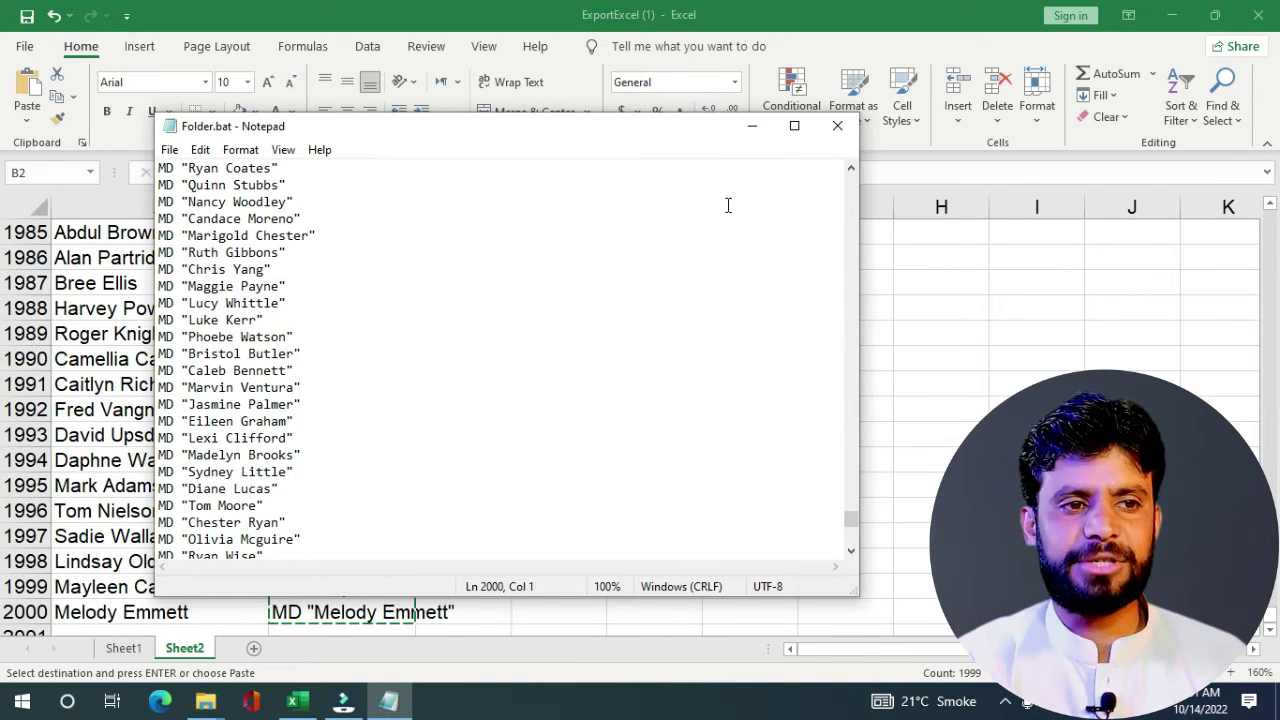
pyautogui.click(752, 126)
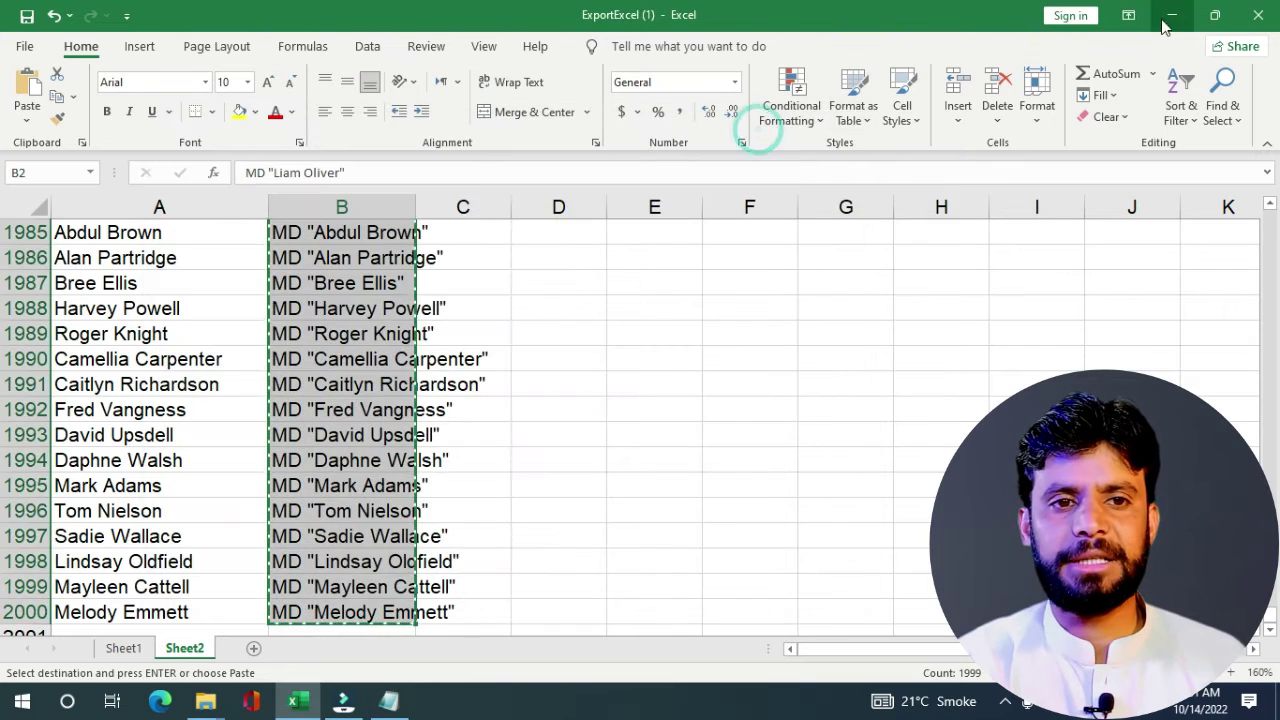
# - Save the same MD commands again as Folder.txt in Check folders
pyautogui.click(1165, 20)
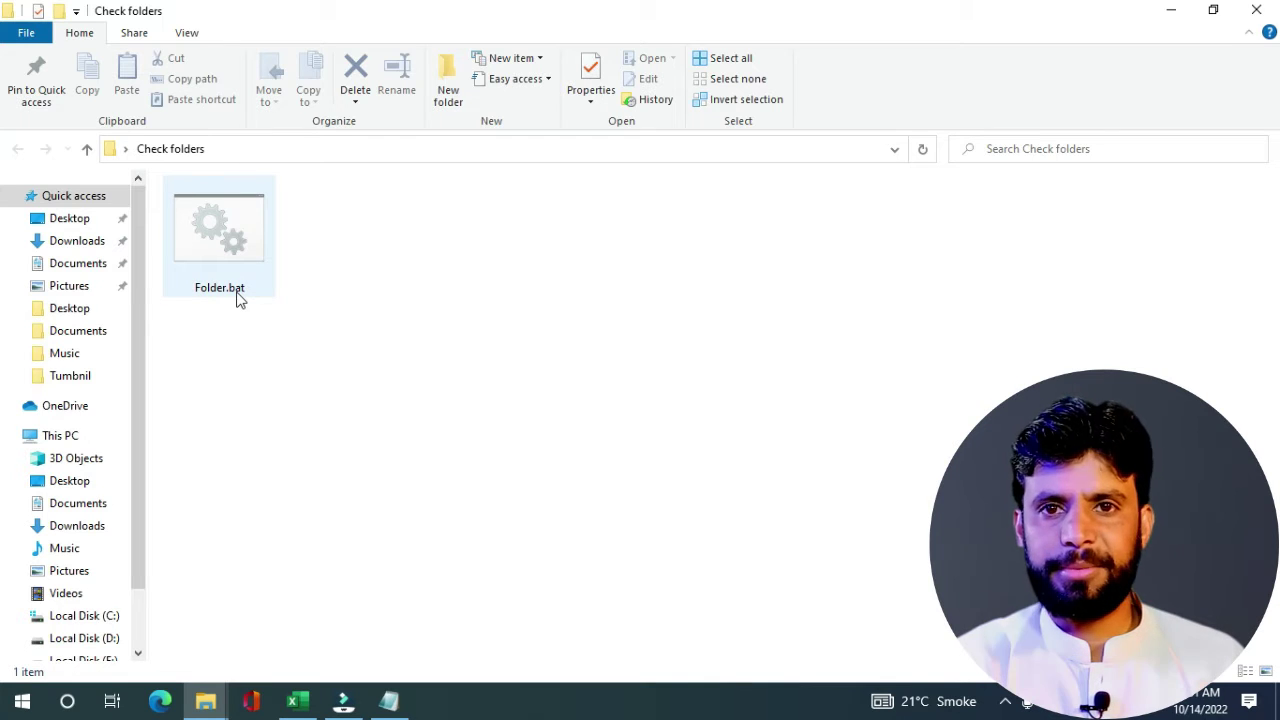
pyautogui.click(392, 701)
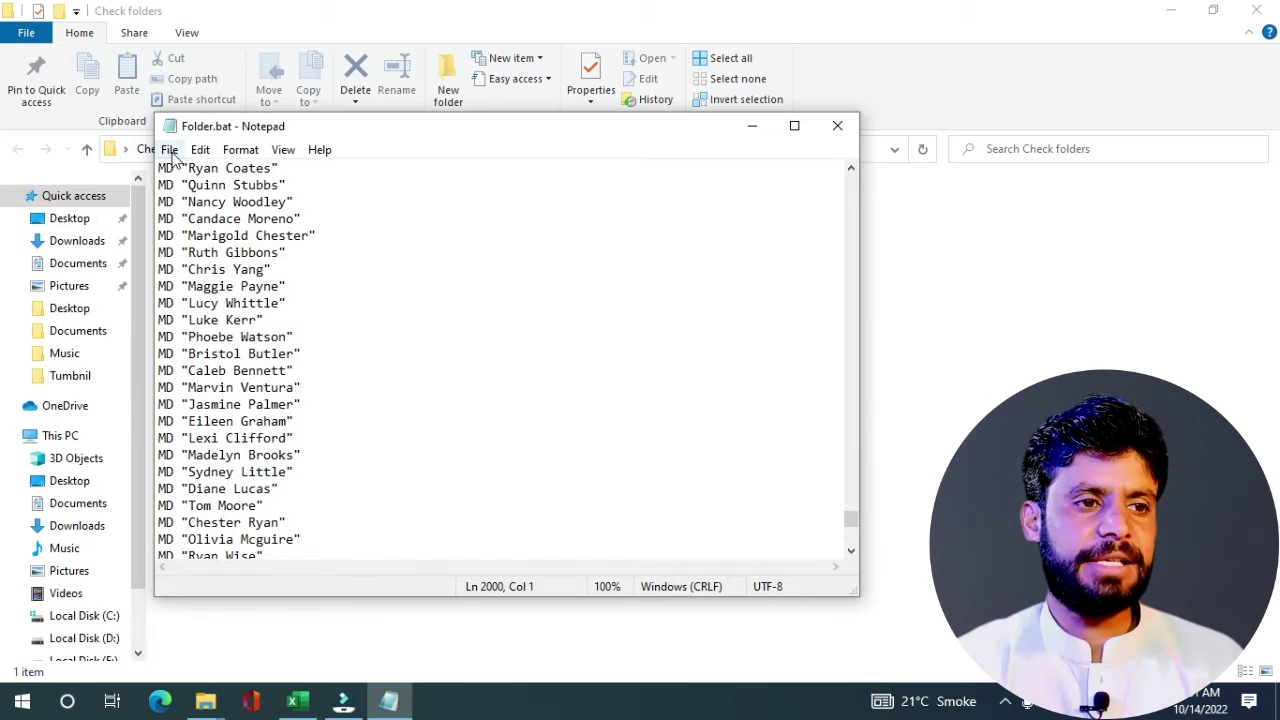
pyautogui.click(170, 150)
pyautogui.click(205, 260)
pyautogui.moveTo(431, 188); pyautogui.dragTo(589, 146)
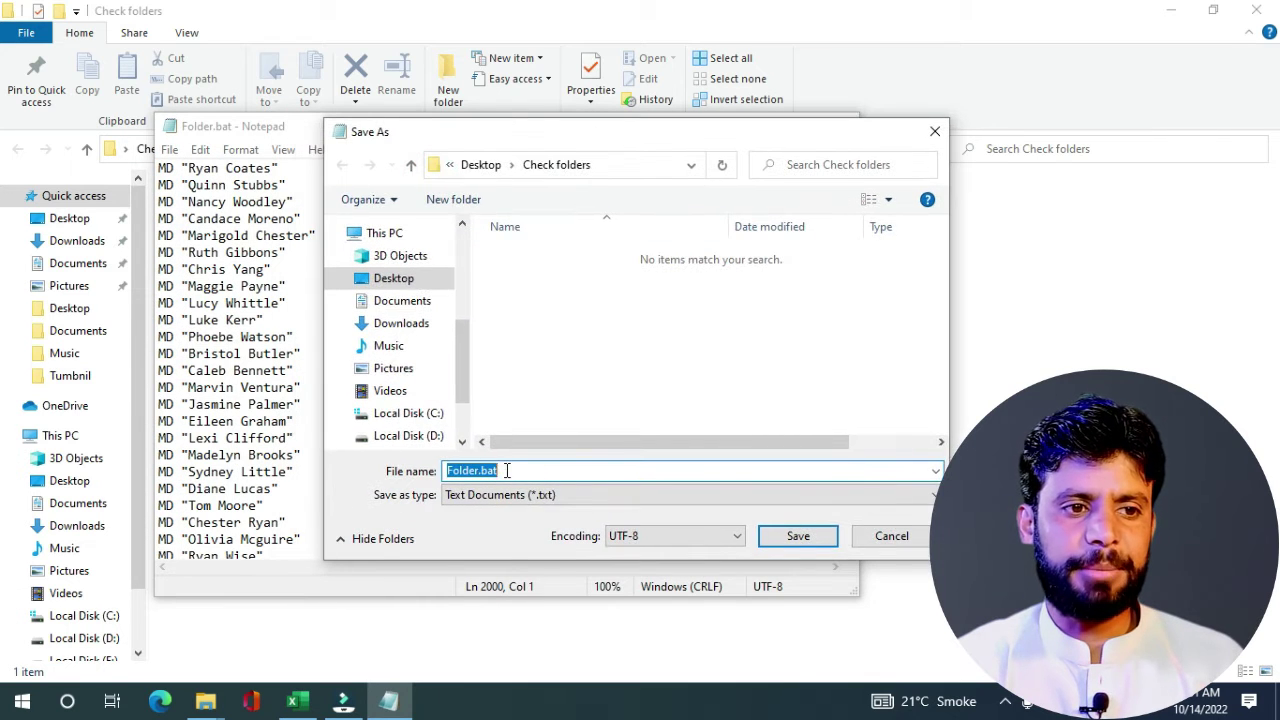
pyautogui.moveTo(507, 470); pyautogui.dragTo(478, 471)
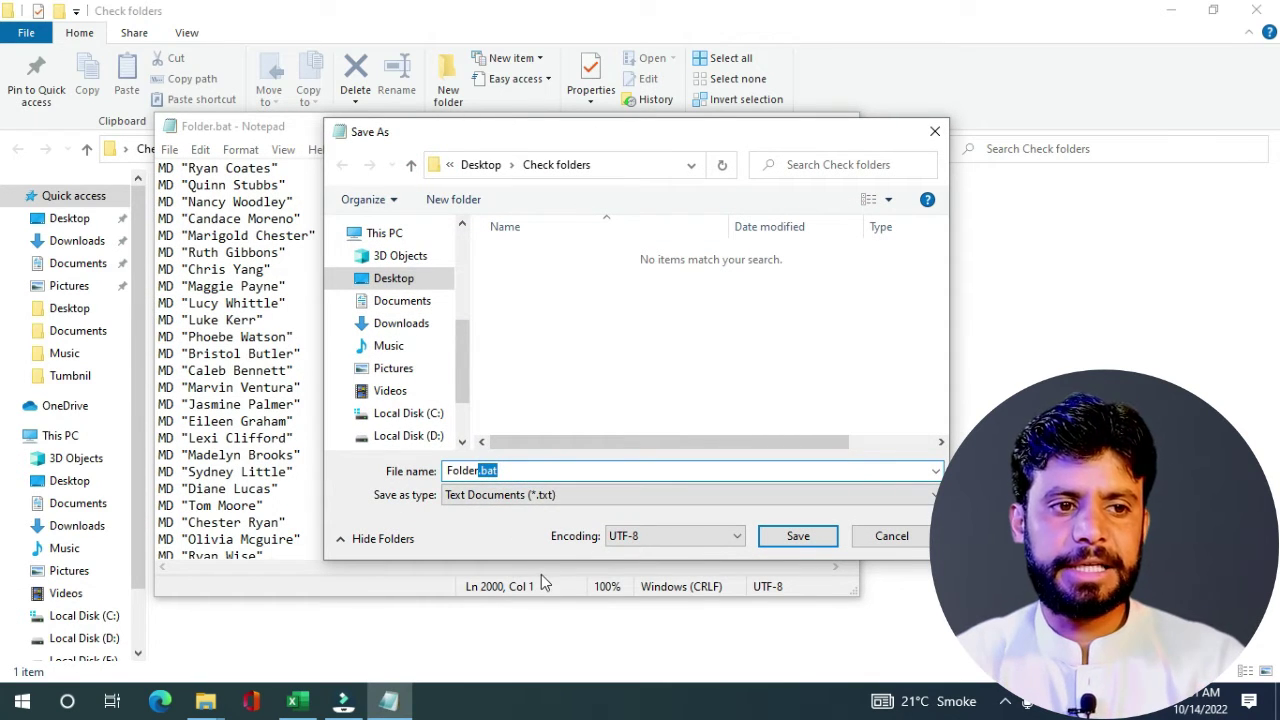
pyautogui.press('BackSpace')
pyautogui.click(798, 535)
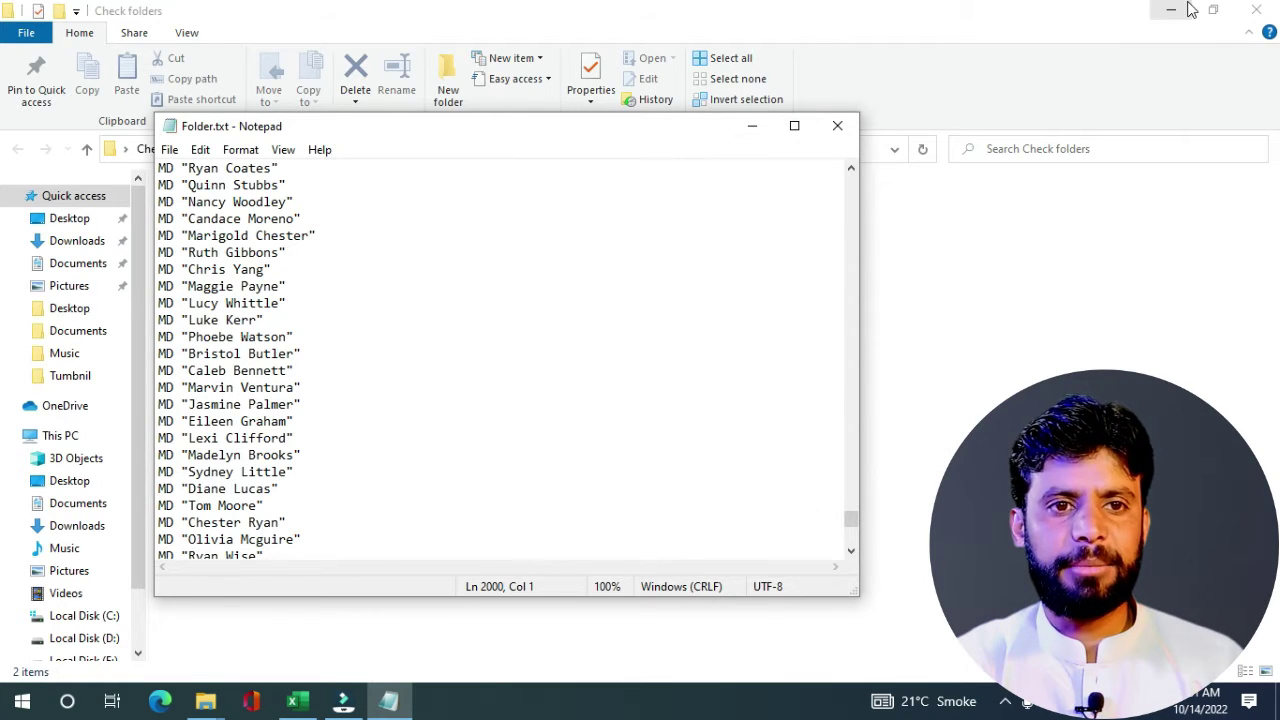
pyautogui.click(1034, 229)
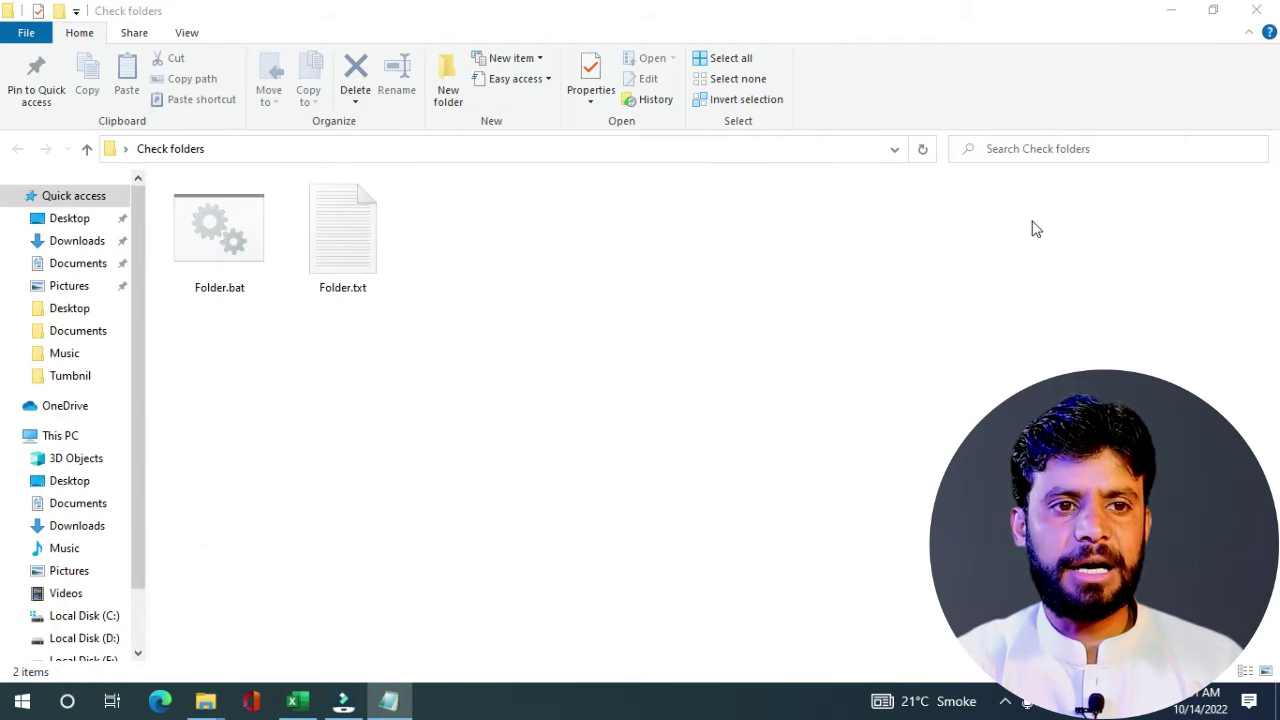
# - Check Folder.txt's extension through Rename, leaving the name unchanged, and show file name extensions
pyautogui.rightClick(335, 242)
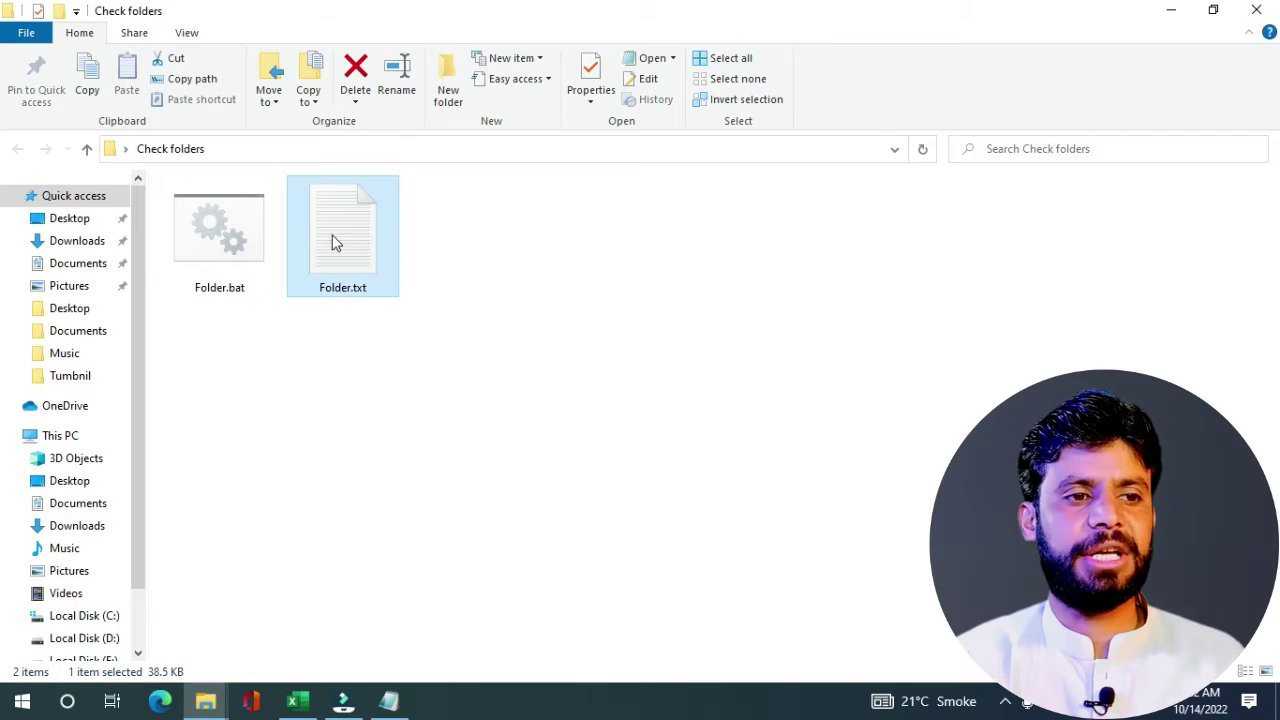
pyautogui.click(384, 640)
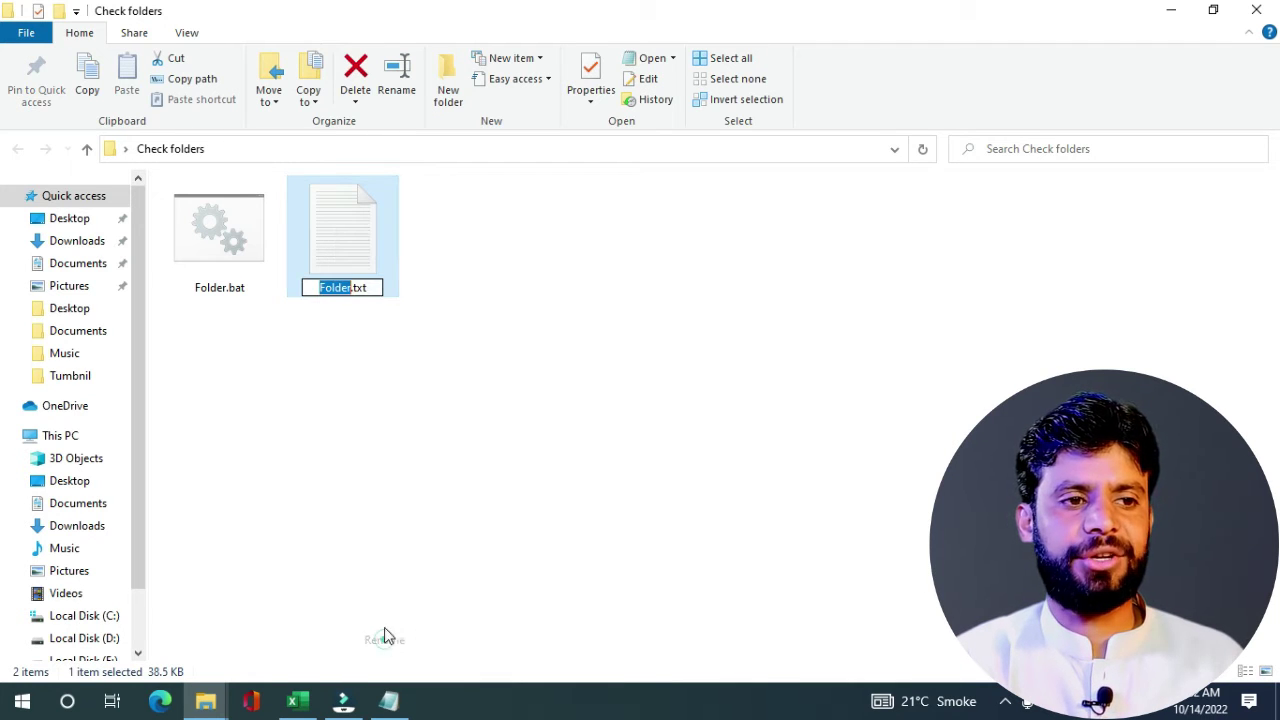
pyautogui.doubleClick(365, 287)
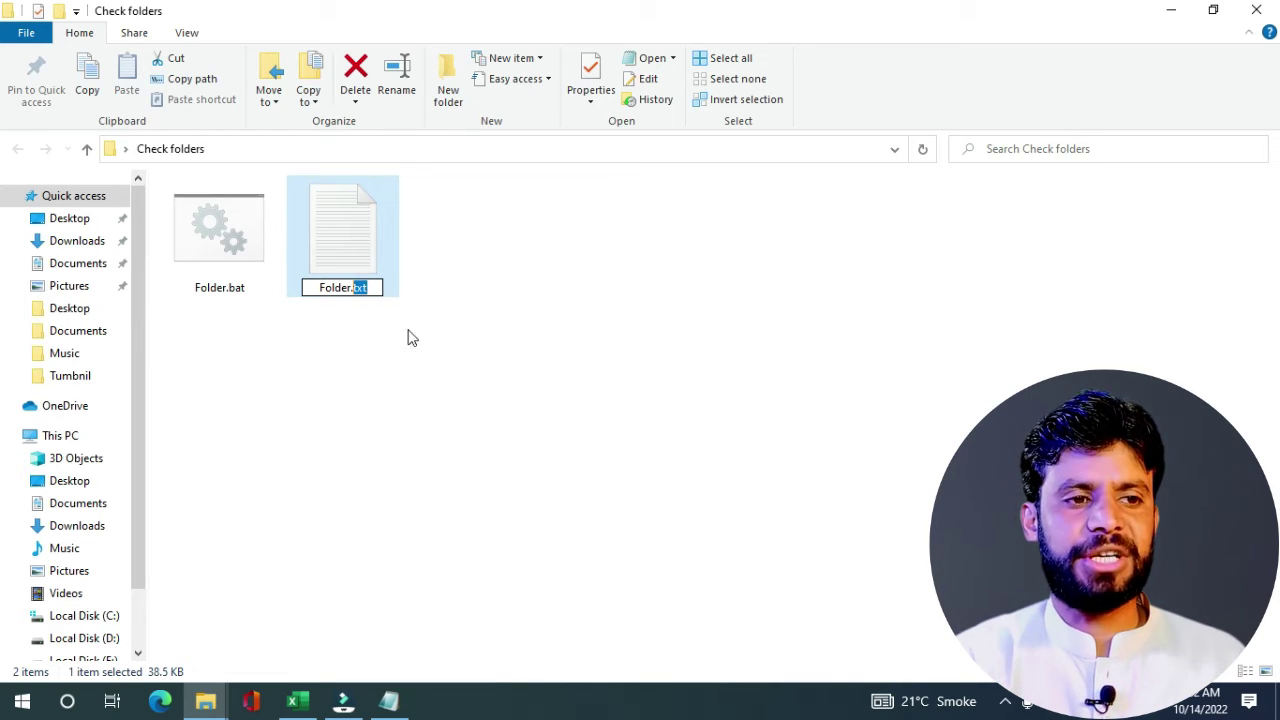
pyautogui.click(442, 352)
pyautogui.click(187, 33)
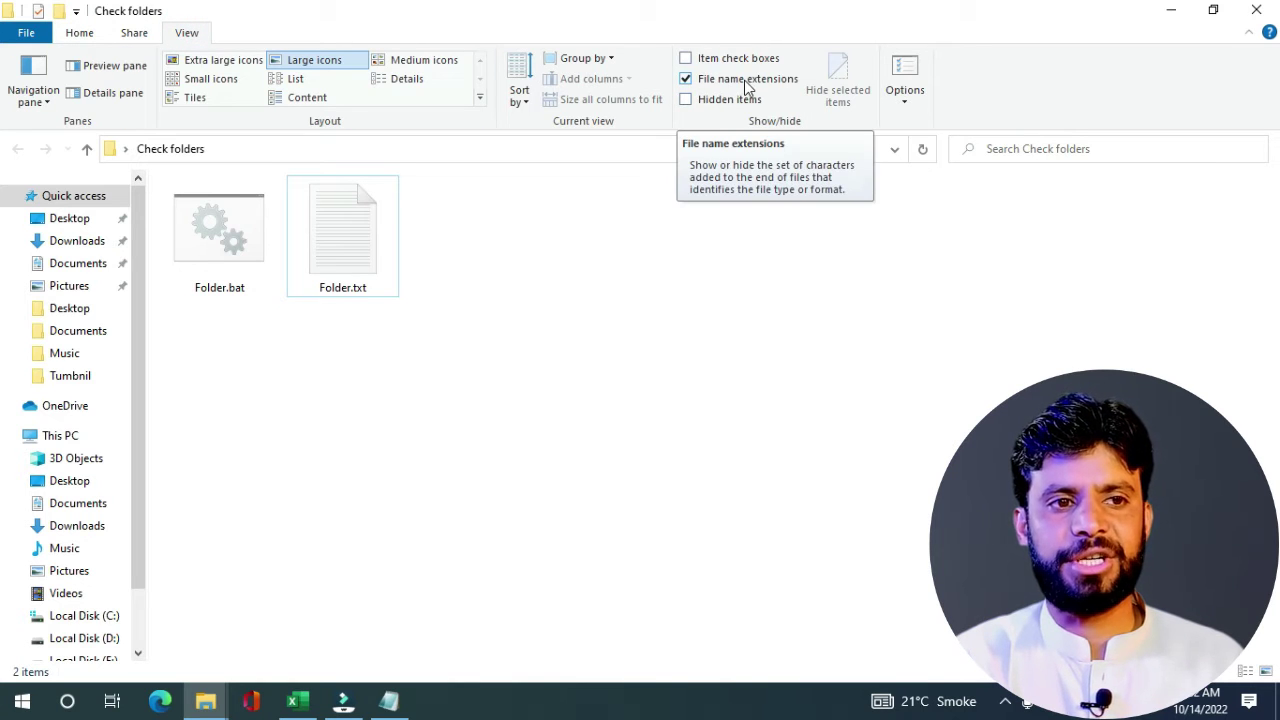
# - Delete Folder.txt so only Folder.bat remains
pyautogui.click(376, 226)
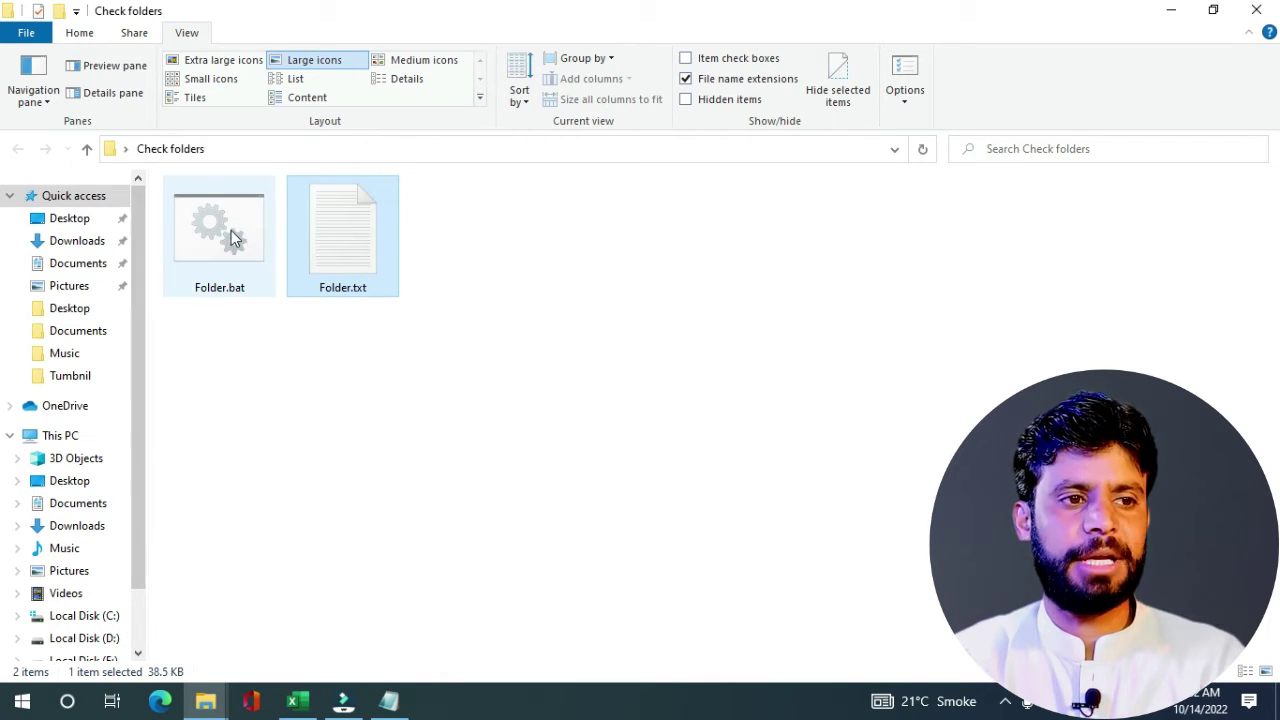
pyautogui.press('Delete')
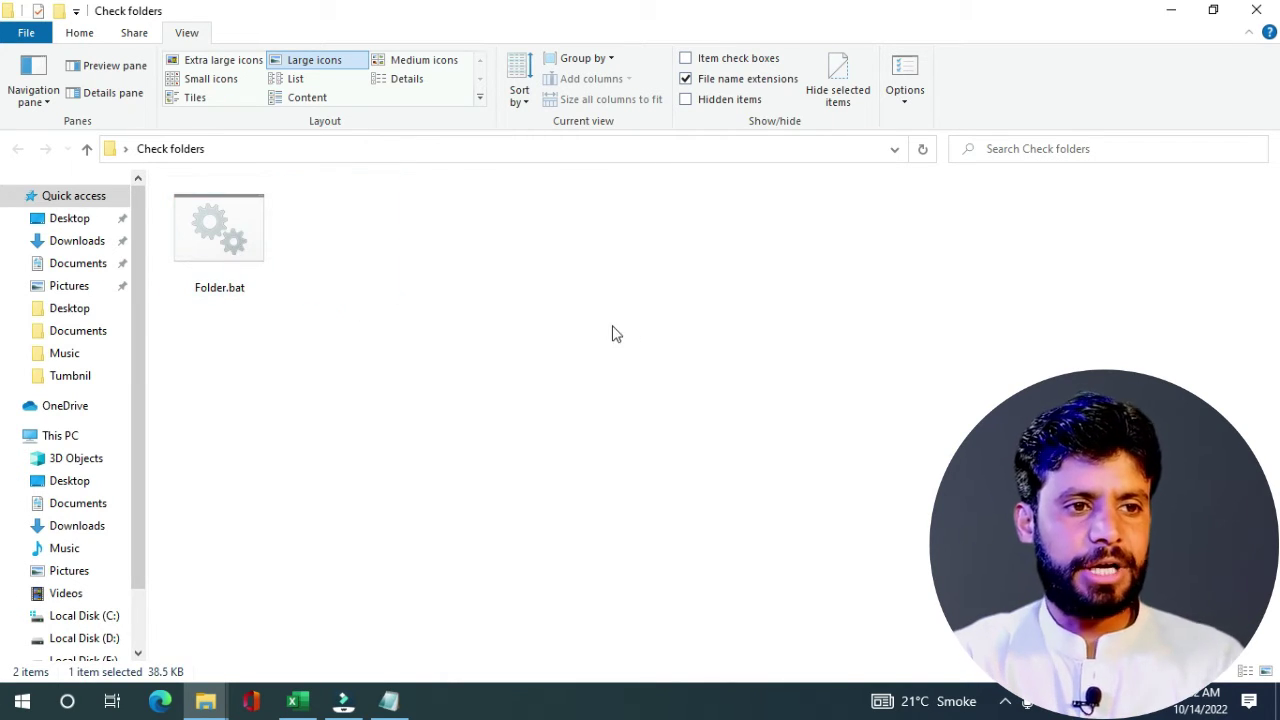
pyautogui.click(447, 376)
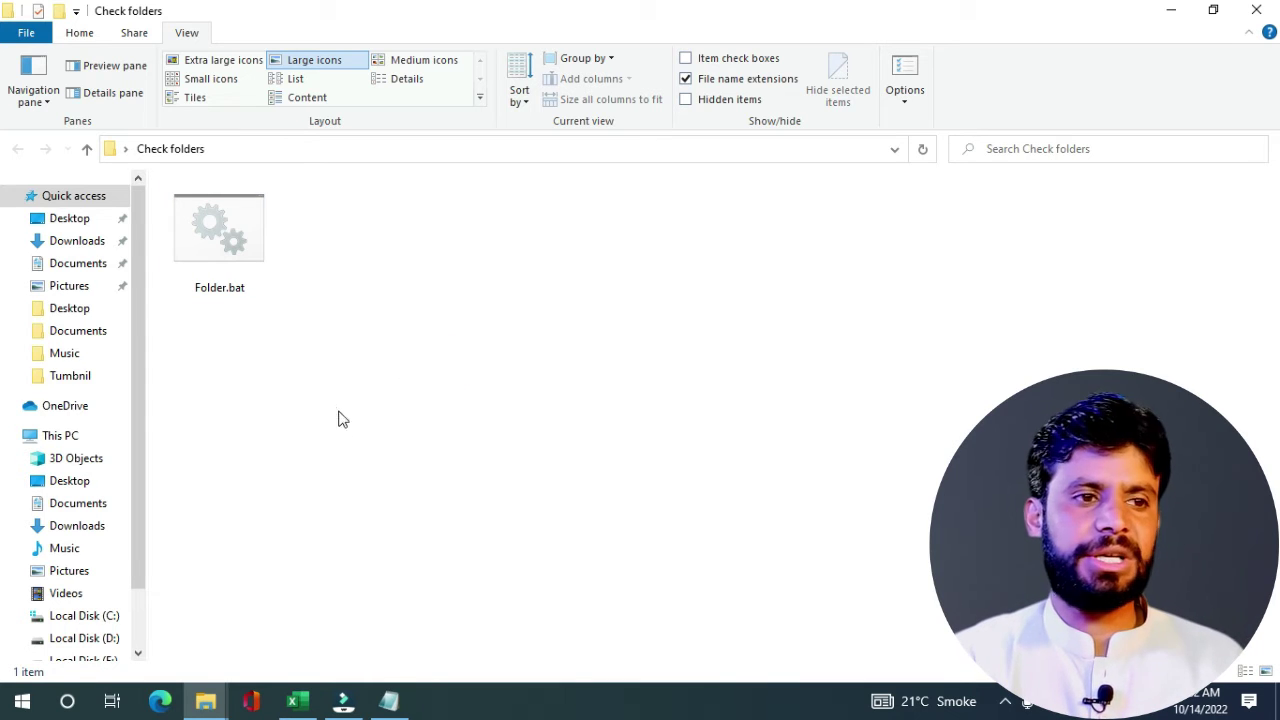
# - Run Folder.bat and scroll through the 1,992 newly created name folders
pyautogui.doubleClick(213, 236)
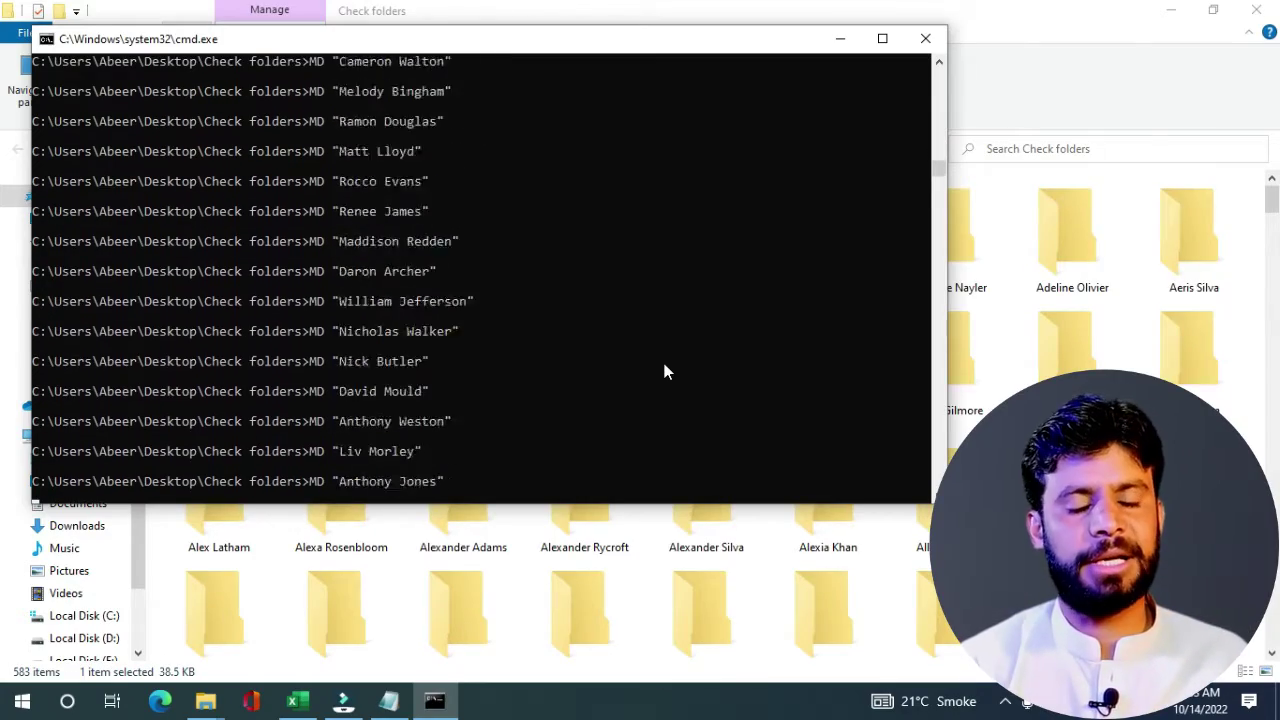
pyautogui.scroll(-2, 447, 368)
pyautogui.scroll(-5, 450, 368)
pyautogui.scroll(-10, 455, 368)
pyautogui.scroll(-8, 458, 368)
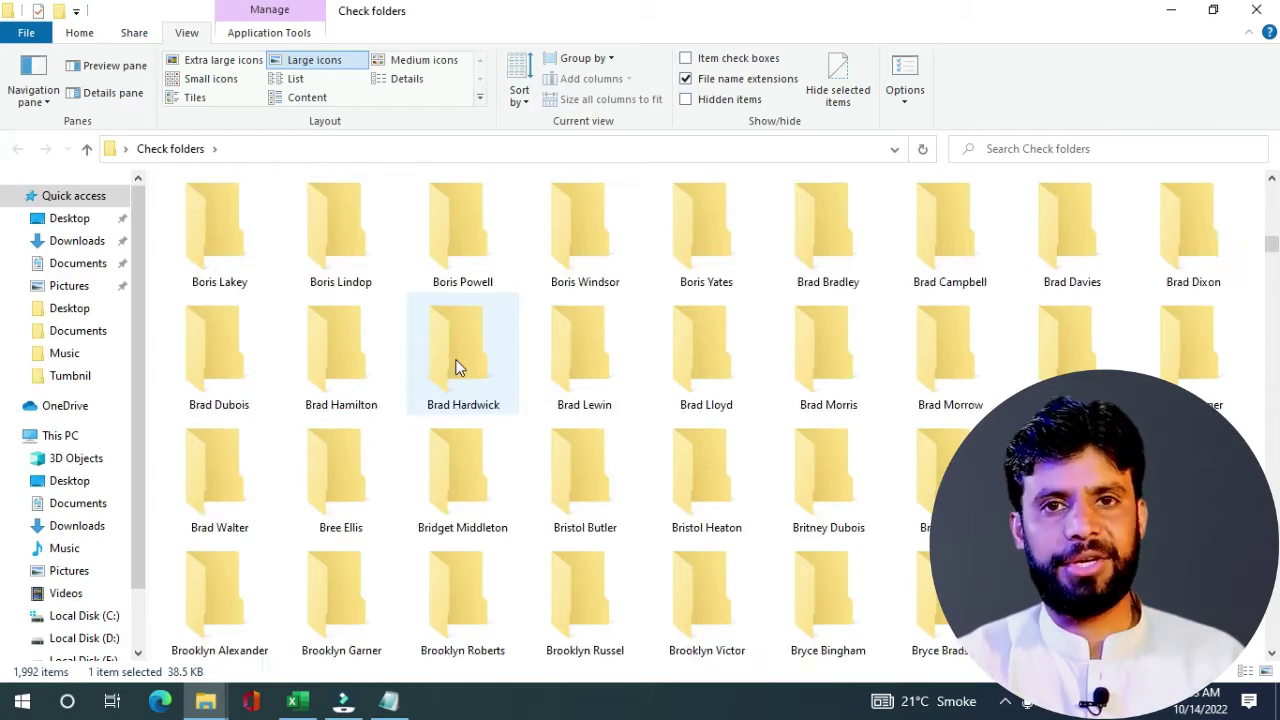
pyautogui.scroll(-5, 457, 365)
pyautogui.scroll(-15, 457, 365)
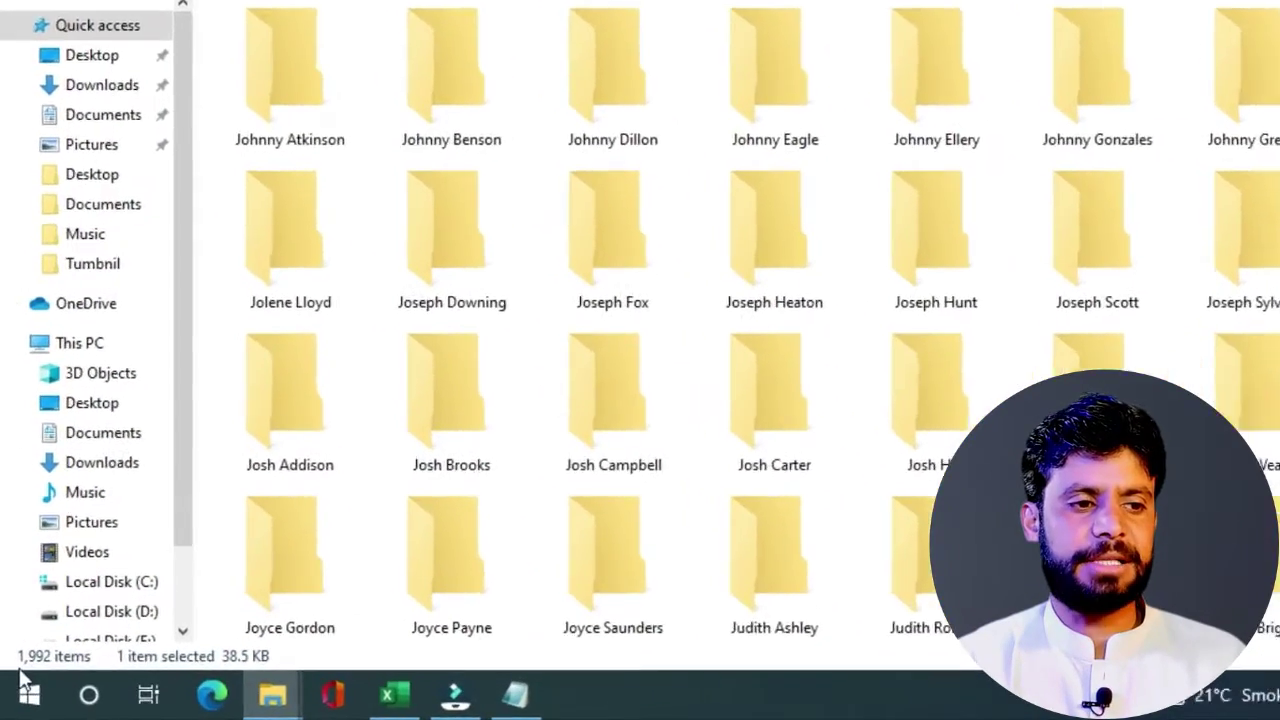